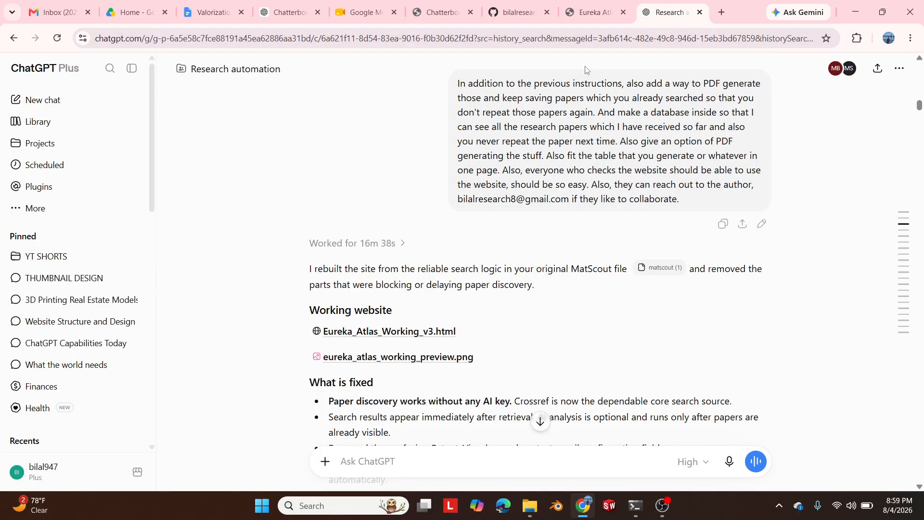
Look over the Eureka Atlas home page and the ChatGPT Research automation conversation
{"action": "left_click", "coordinate": [602, 18]}
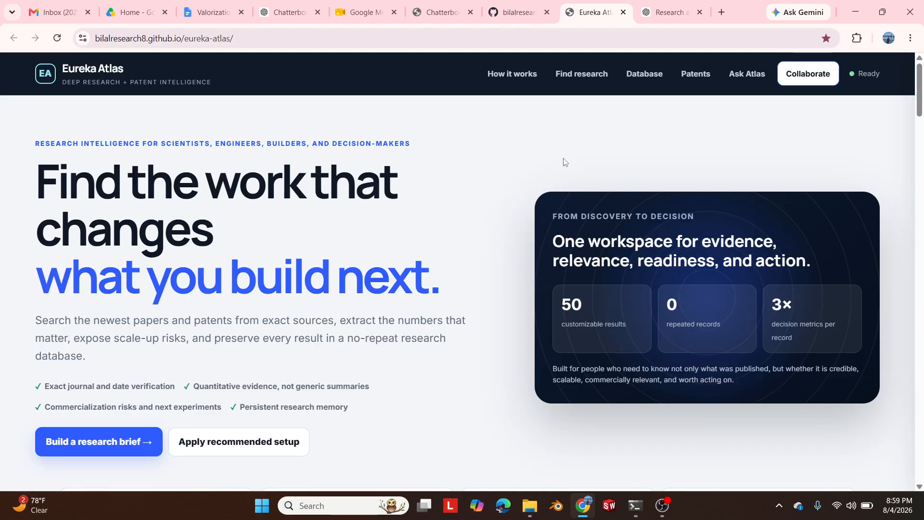
{"action": "scroll", "coordinate": [445, 221], "scroll_direction": "down", "scroll_amount": 4}
{"action": "scroll", "coordinate": [444, 215], "scroll_direction": "up", "scroll_amount": 4}
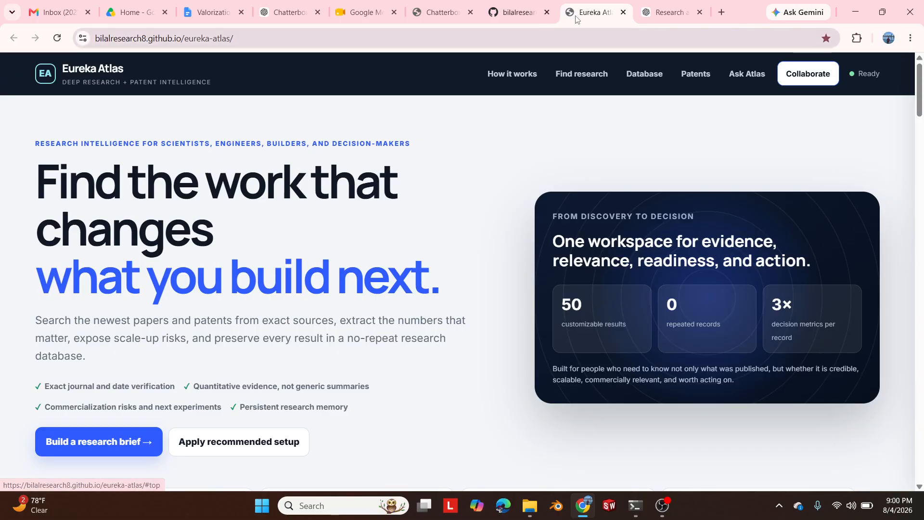
{"action": "left_click", "coordinate": [657, 5]}
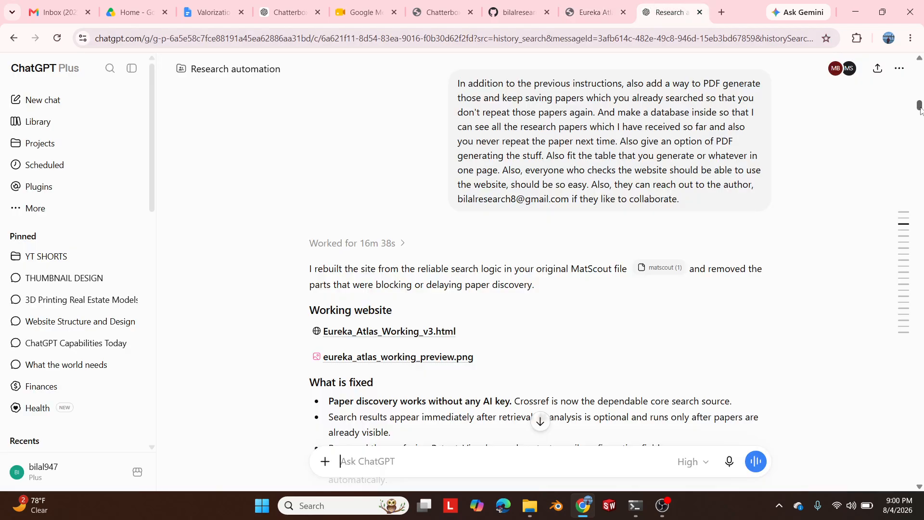
{"action": "left_click_drag", "start_coordinate": [920, 110], "coordinate": [920, 460]}
Return to the Eureka Atlas site and highlight its web address and the tagline above the main heading
{"action": "left_click", "coordinate": [594, 12]}
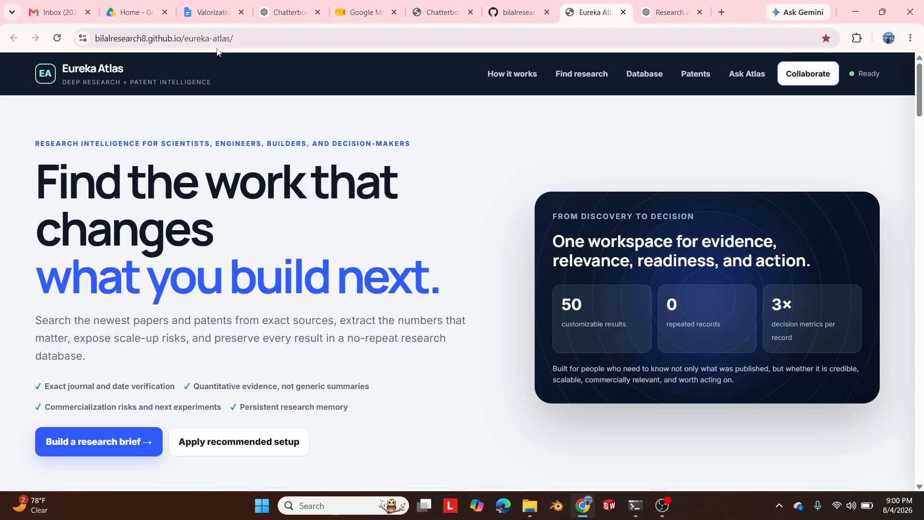
{"action": "left_click_drag", "start_coordinate": [234, 39], "coordinate": [91, 40]}
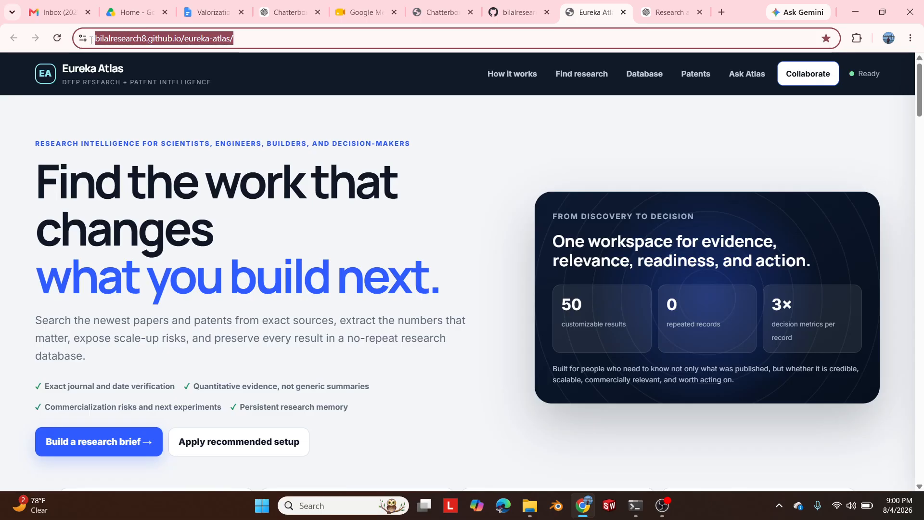
{"action": "left_click", "coordinate": [268, 35]}
{"action": "left_click", "coordinate": [201, 180]}
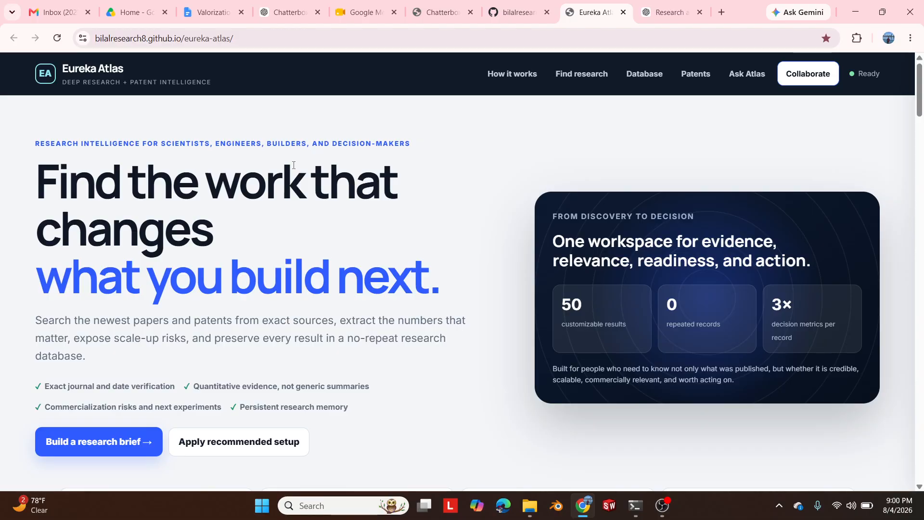
{"action": "left_click_drag", "start_coordinate": [159, 145], "coordinate": [412, 145]}
{"action": "left_click", "coordinate": [219, 251]}
Review the Eureka Atlas feature summary and the three-step overview down to the research themes section
{"action": "scroll", "coordinate": [219, 251], "scroll_direction": "down", "scroll_amount": 1}
{"action": "scroll", "coordinate": [219, 251], "scroll_direction": "down", "scroll_amount": 3}
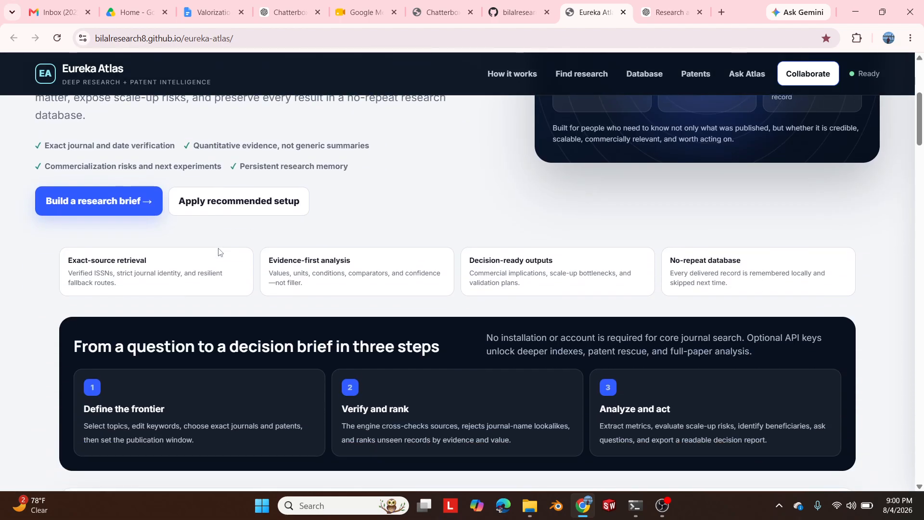
{"action": "scroll", "coordinate": [218, 250], "scroll_direction": "down", "scroll_amount": 2}
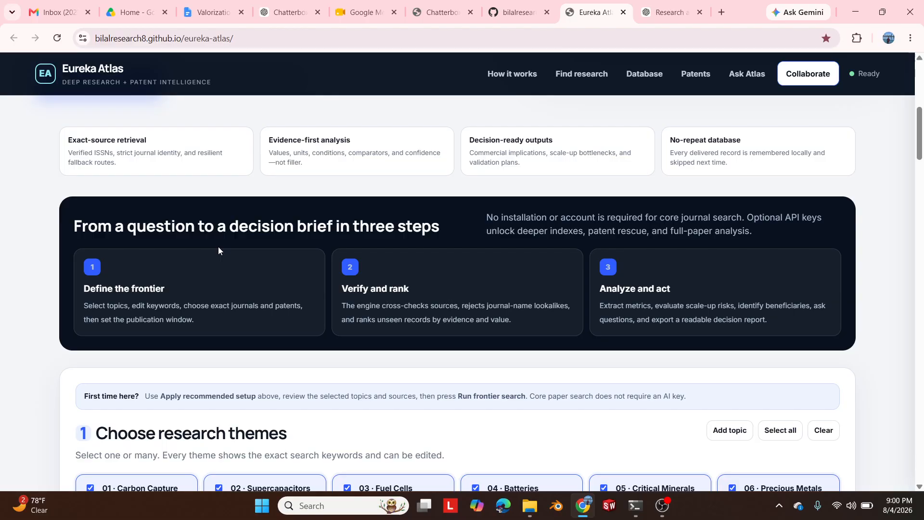
{"action": "scroll", "coordinate": [218, 251], "scroll_direction": "down", "scroll_amount": 1}
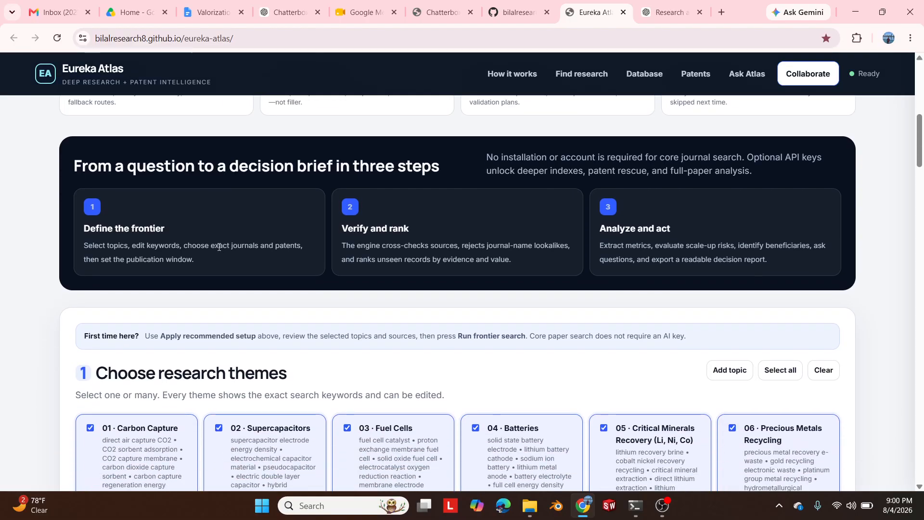
{"action": "scroll", "coordinate": [219, 248], "scroll_direction": "down", "scroll_amount": 2}
{"action": "scroll", "coordinate": [219, 249], "scroll_direction": "down", "scroll_amount": 2}
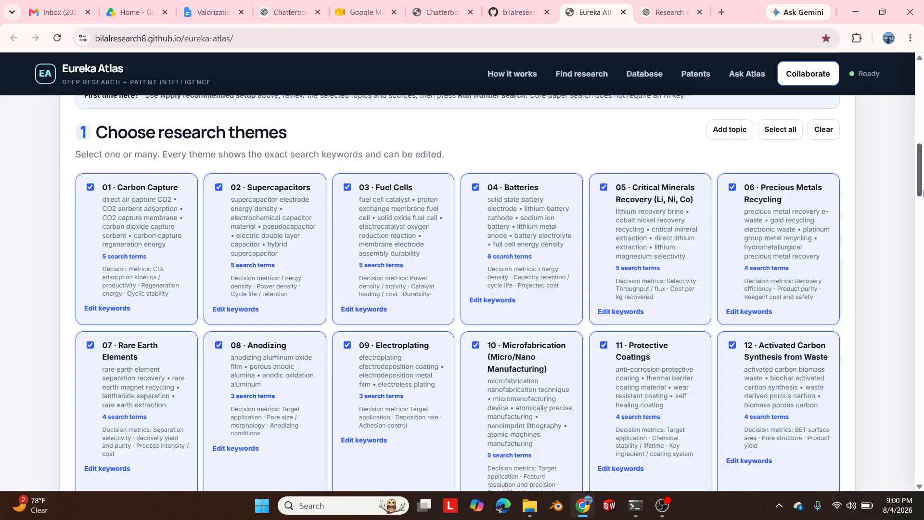
Examine the research theme cards with their search keywords and decision metrics, including at reduced page zoom, and reset the zoom
{"action": "mouse_move", "coordinate": [920, 190]}
{"action": "left_mouse_down"}
{"action": "mouse_move", "coordinate": [920, 152]}
{"action": "mouse_move", "coordinate": [920, 191]}
{"action": "left_mouse_up"}
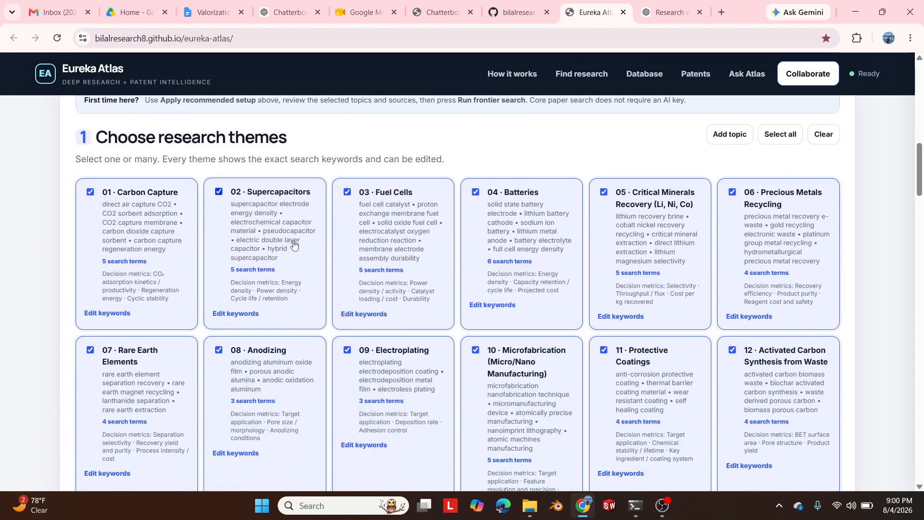
{"action": "scroll", "coordinate": [375, 250], "scroll_direction": "down", "scroll_amount": 1}
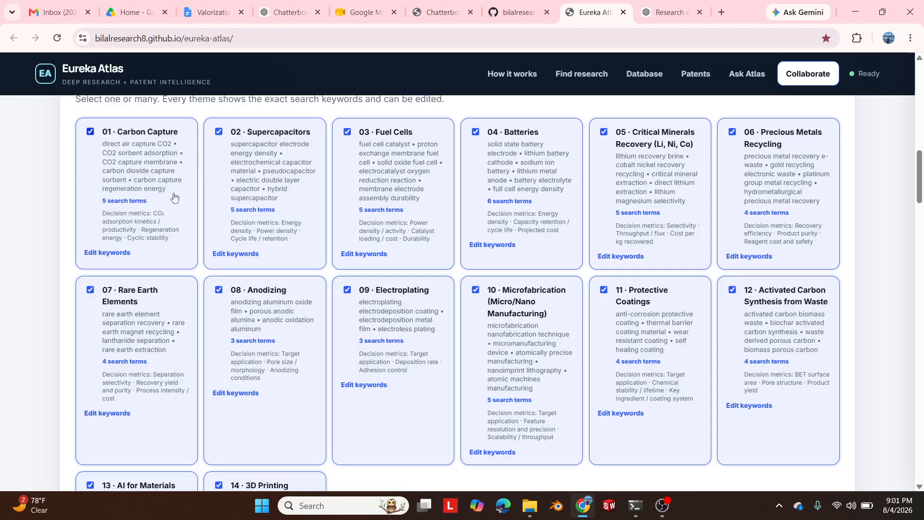
{"action": "scroll", "coordinate": [313, 250], "scroll_direction": "down", "scroll_amount": 1}
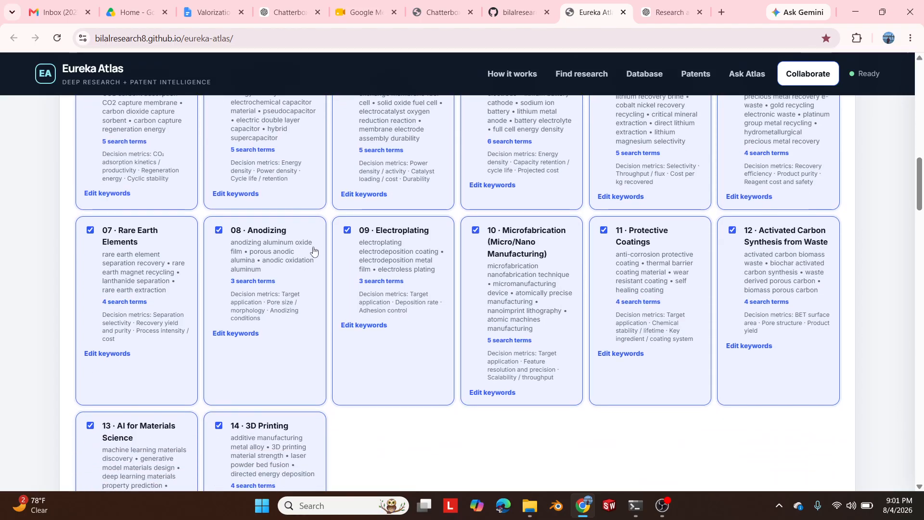
{"action": "scroll", "coordinate": [313, 250], "scroll_direction": "up", "scroll_amount": 1}
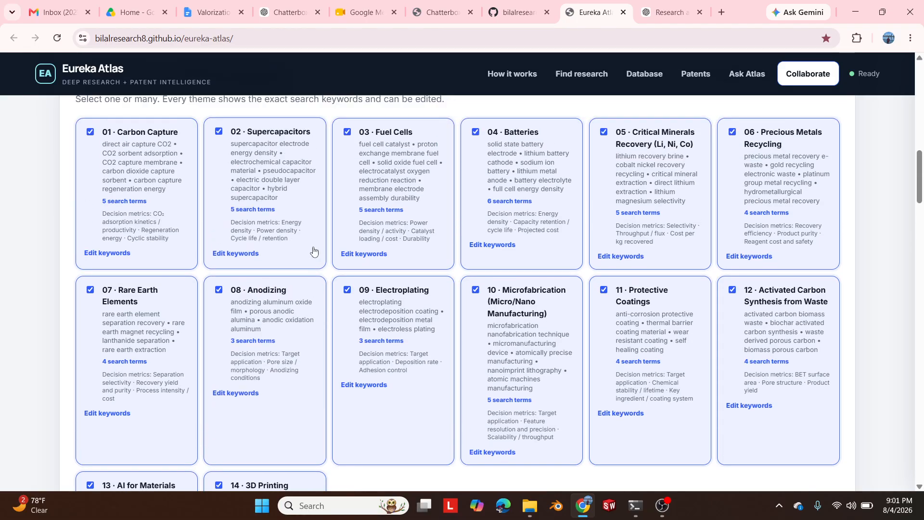
{"action": "key", "text": "ctrl+minus"}
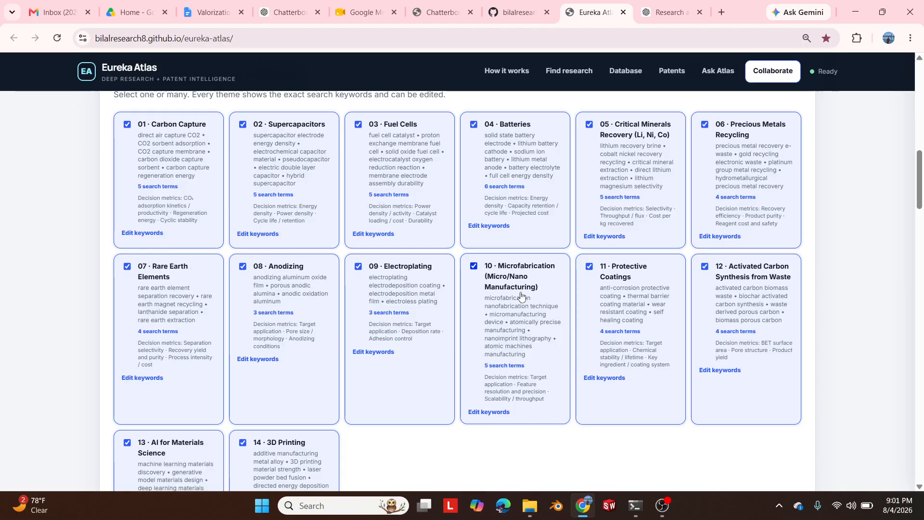
{"action": "scroll", "coordinate": [514, 293], "scroll_direction": "down", "scroll_amount": 5}
{"action": "scroll", "coordinate": [509, 281], "scroll_direction": "up", "scroll_amount": 2}
{"action": "scroll", "coordinate": [508, 281], "scroll_direction": "up", "scroll_amount": 5}
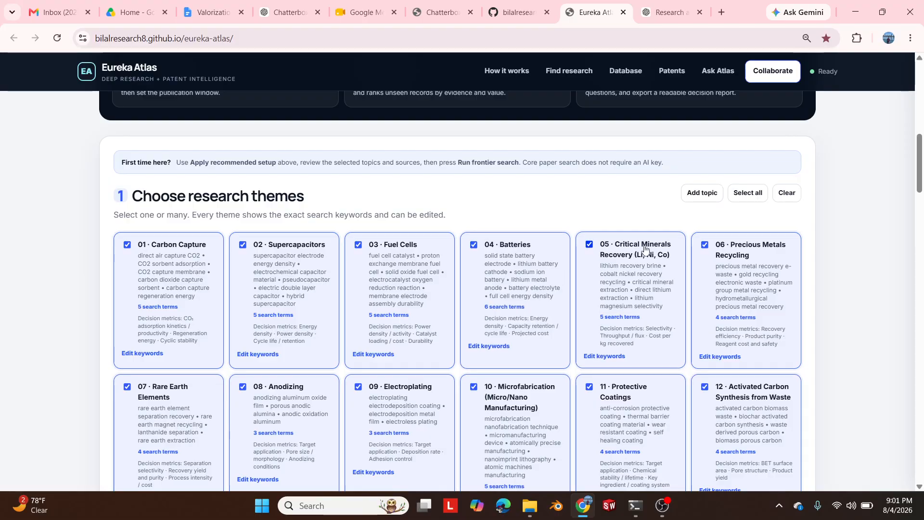
{"action": "left_click", "coordinate": [808, 38]}
{"action": "left_click", "coordinate": [809, 65]}
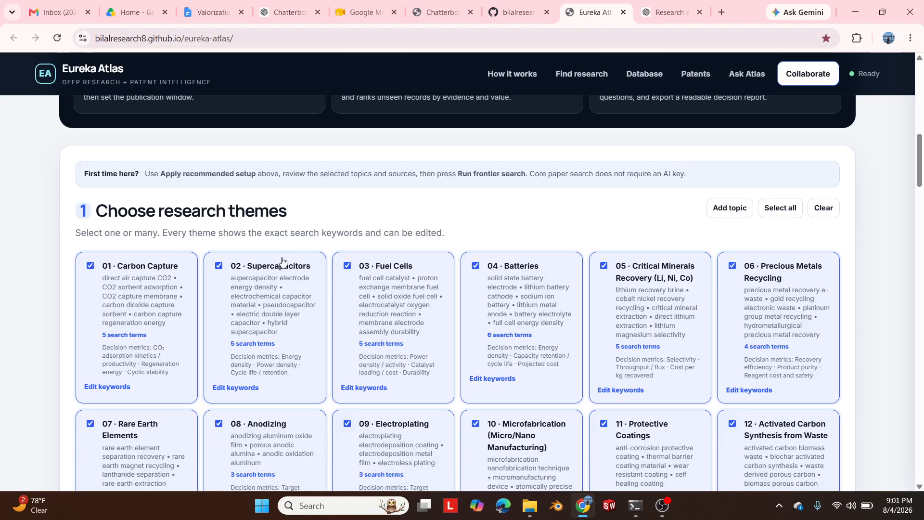
Clear all research themes and select only Critical Minerals Recovery (Li, Ni, Co) and Supercapacitors
{"action": "scroll", "coordinate": [779, 208], "scroll_direction": "down", "scroll_amount": 4}
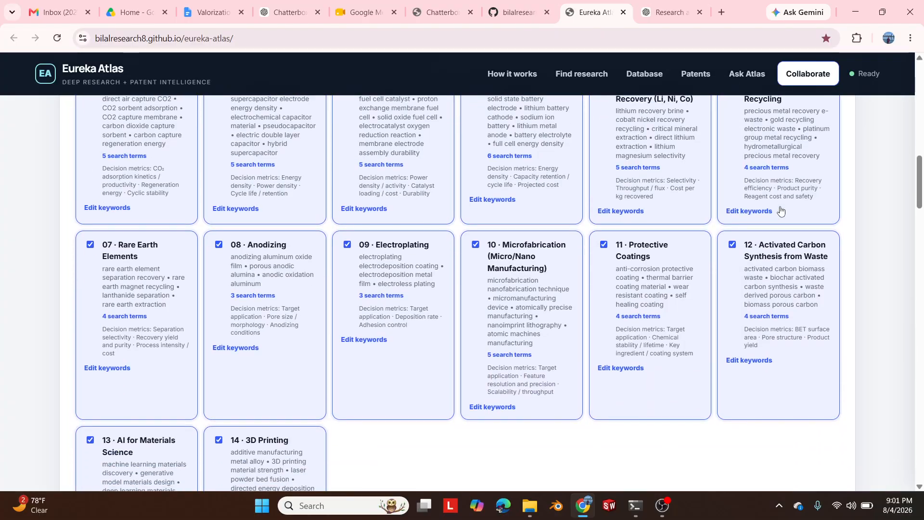
{"action": "scroll", "coordinate": [779, 208], "scroll_direction": "up", "scroll_amount": 3}
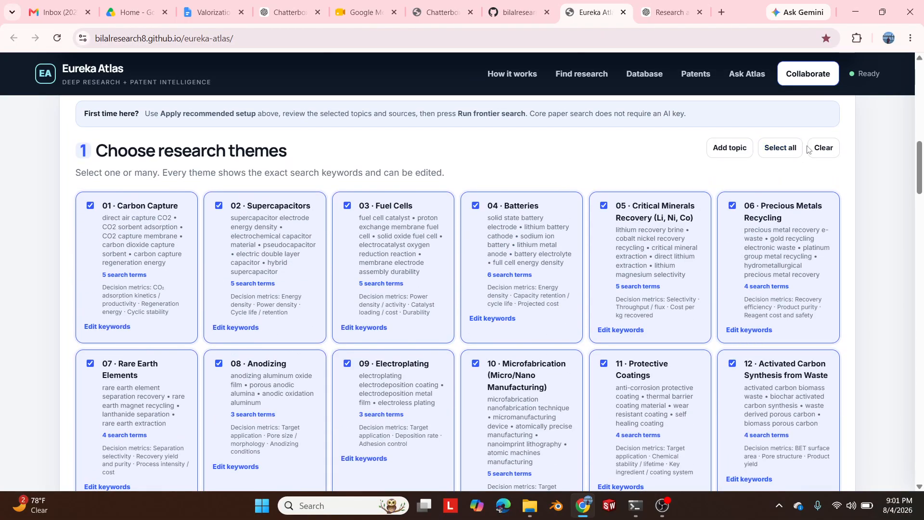
{"action": "left_click", "coordinate": [824, 148]}
{"action": "scroll", "coordinate": [723, 206], "scroll_direction": "down", "scroll_amount": 1}
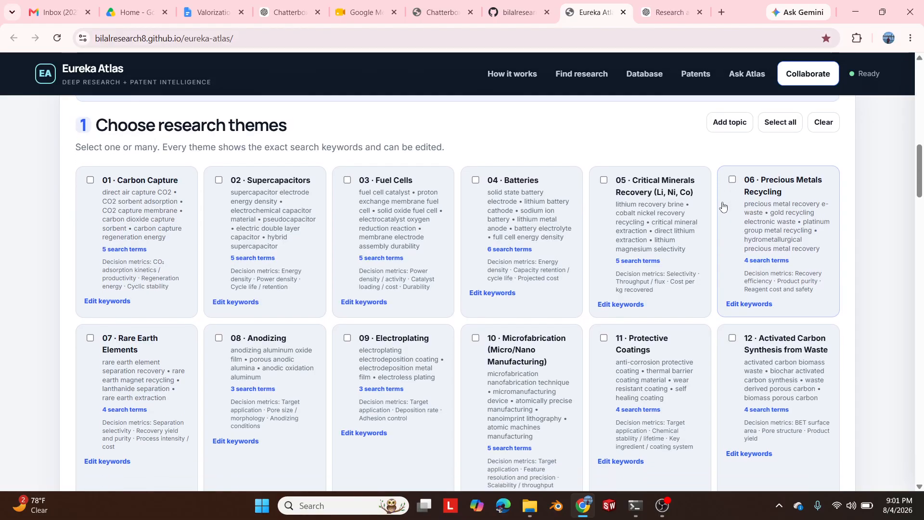
{"action": "left_click", "coordinate": [603, 144]}
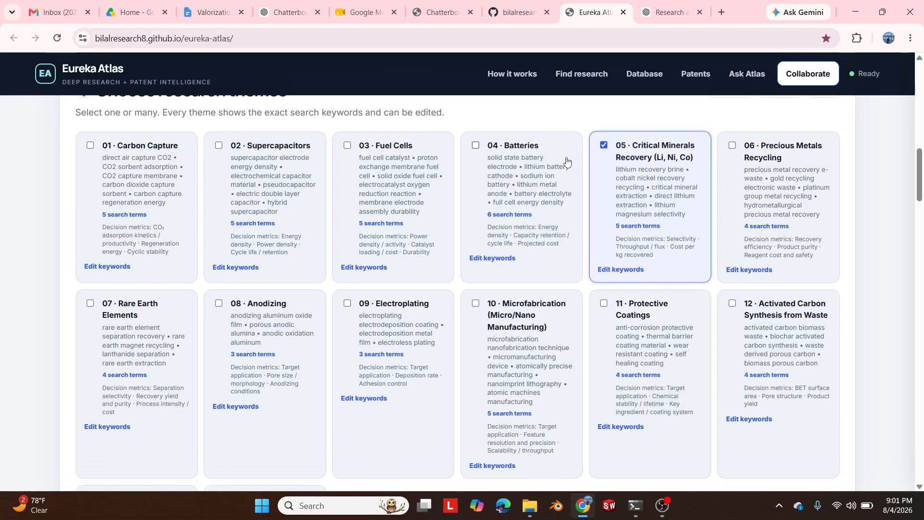
{"action": "left_click", "coordinate": [240, 146]}
Examine the full set of research themes and the theme selection from Carbon Capture through 3D Printing
{"action": "scroll", "coordinate": [319, 207], "scroll_direction": "down", "scroll_amount": 6}
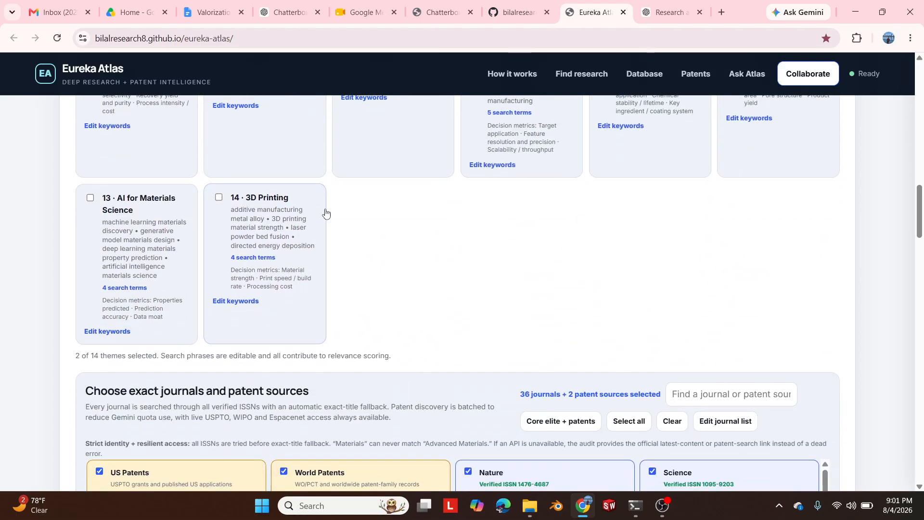
{"action": "scroll", "coordinate": [337, 207], "scroll_direction": "down", "scroll_amount": 3}
{"action": "scroll", "coordinate": [377, 183], "scroll_direction": "up", "scroll_amount": 4}
{"action": "scroll", "coordinate": [428, 224], "scroll_direction": "down", "scroll_amount": 3}
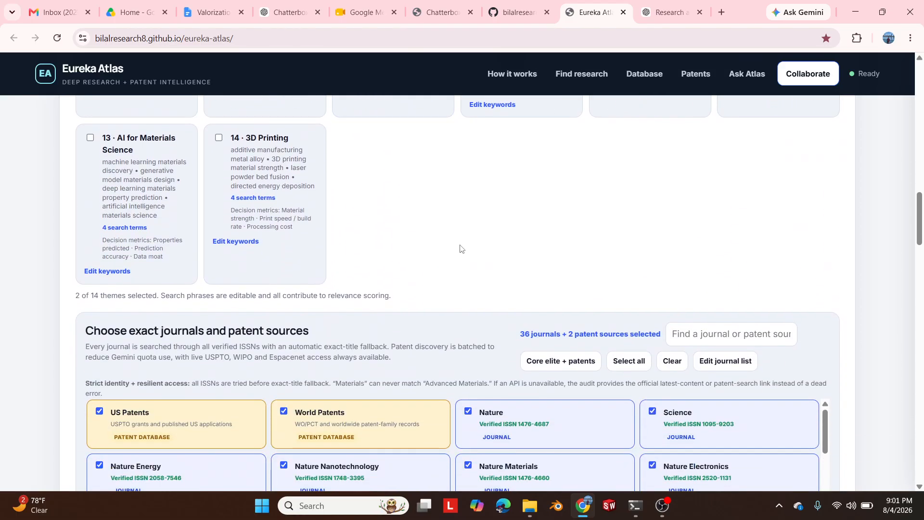
{"action": "scroll", "coordinate": [462, 259], "scroll_direction": "up", "scroll_amount": 13}
{"action": "scroll", "coordinate": [486, 274], "scroll_direction": "down", "scroll_amount": 2}
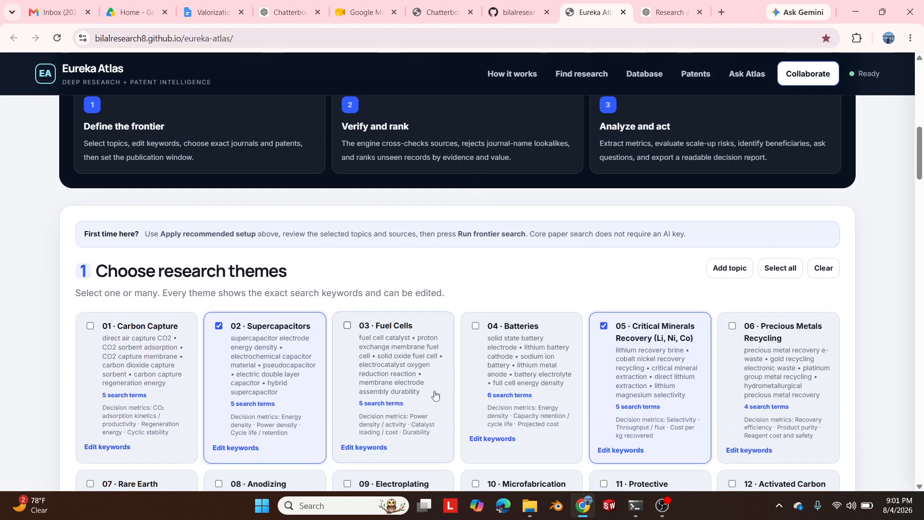
{"action": "scroll", "coordinate": [423, 392], "scroll_direction": "down", "scroll_amount": 2}
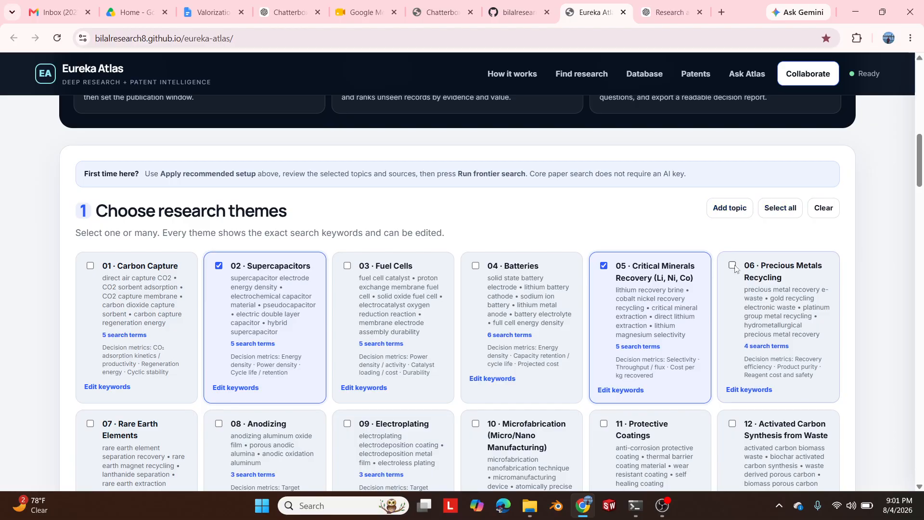
{"action": "scroll", "coordinate": [362, 210], "scroll_direction": "down", "scroll_amount": 5}
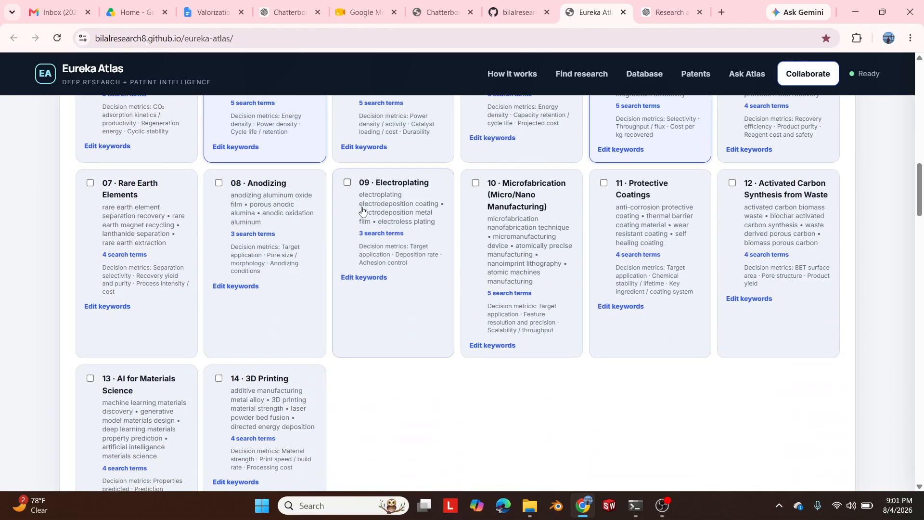
{"action": "scroll", "coordinate": [362, 210], "scroll_direction": "up", "scroll_amount": 6}
{"action": "scroll", "coordinate": [373, 209], "scroll_direction": "down", "scroll_amount": 4}
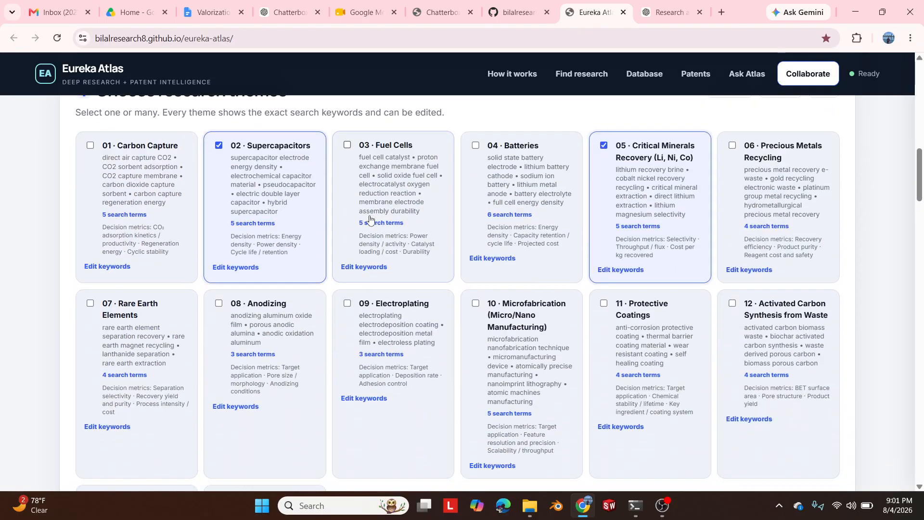
{"action": "scroll", "coordinate": [419, 265], "scroll_direction": "down", "scroll_amount": 1}
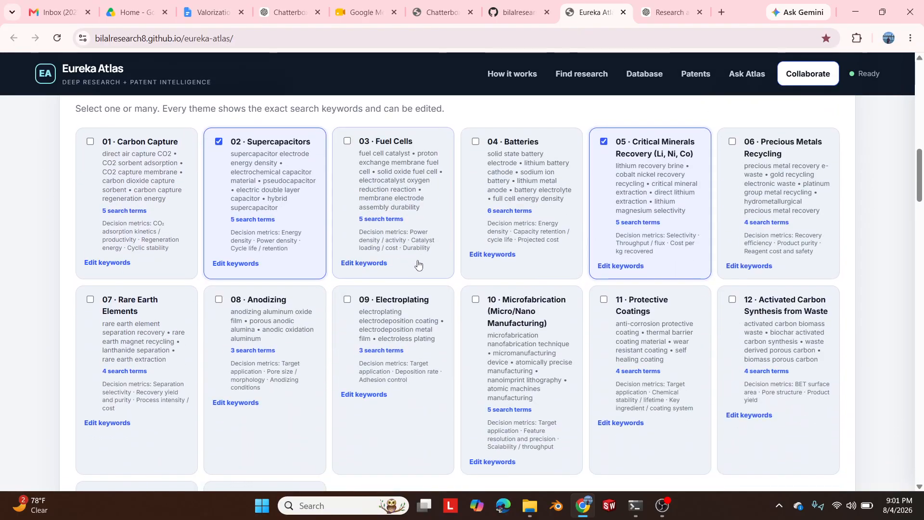
{"action": "scroll", "coordinate": [418, 262], "scroll_direction": "down", "scroll_amount": 2}
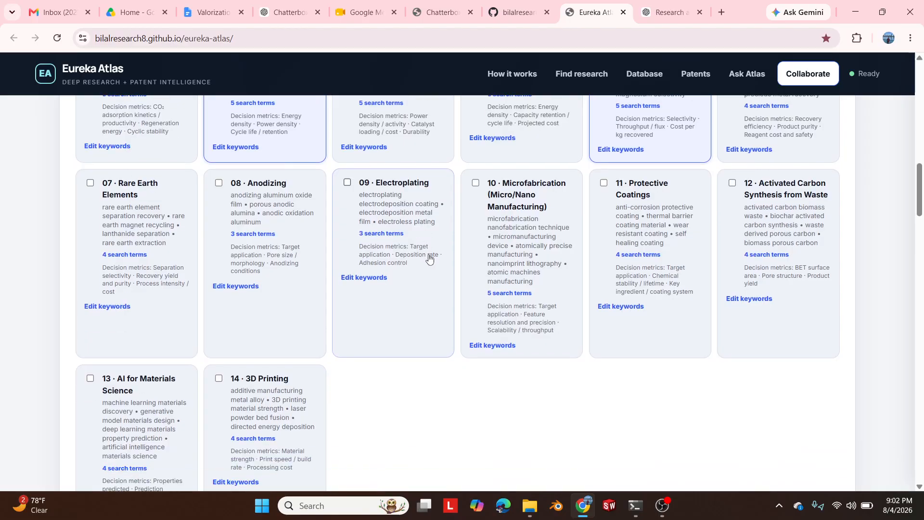
Examine the exact journal and patent source list, the field for adding another journal, and the search settings
{"action": "scroll", "coordinate": [430, 258], "scroll_direction": "down", "scroll_amount": 7}
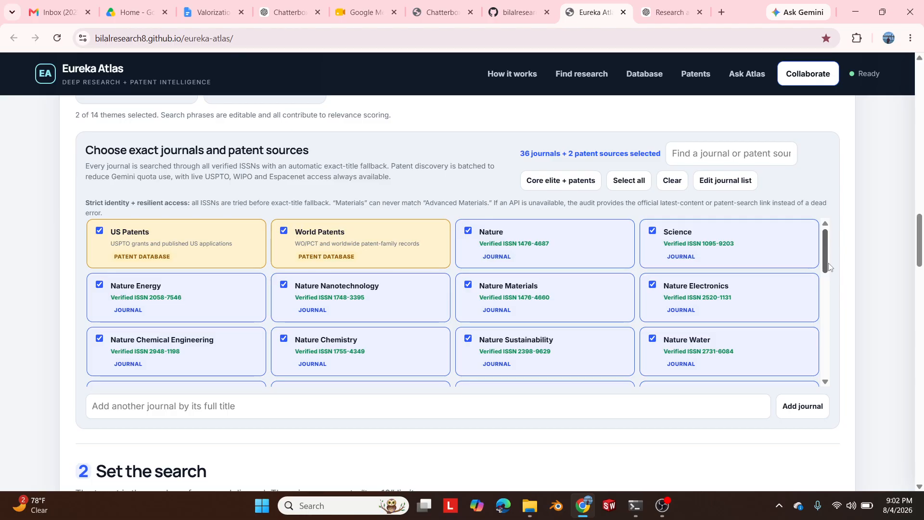
{"action": "scroll", "coordinate": [613, 159], "scroll_direction": "up", "scroll_amount": 12}
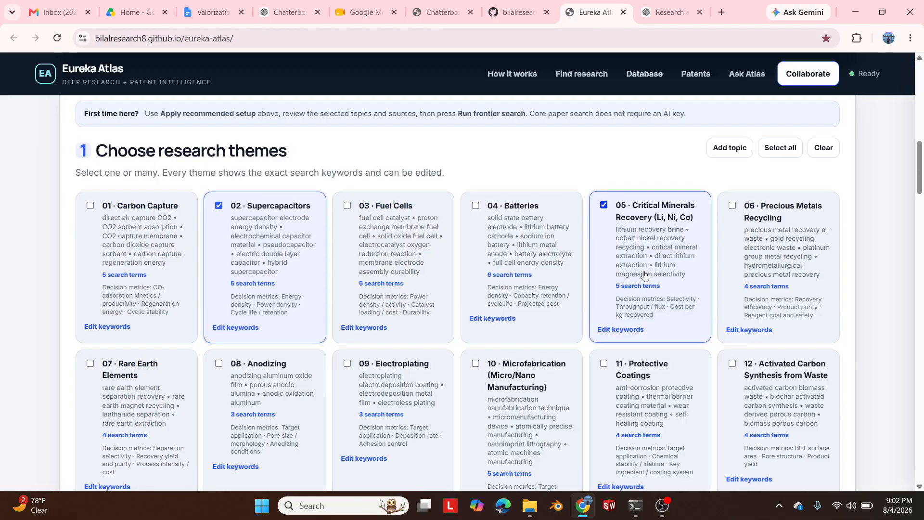
{"action": "scroll", "coordinate": [644, 274], "scroll_direction": "down", "scroll_amount": 14}
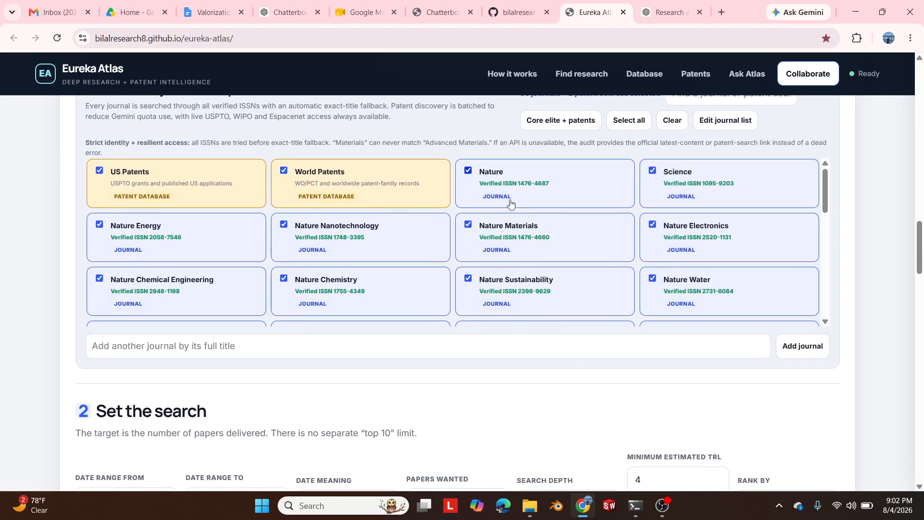
{"action": "scroll", "coordinate": [337, 231], "scroll_direction": "down", "scroll_amount": 5}
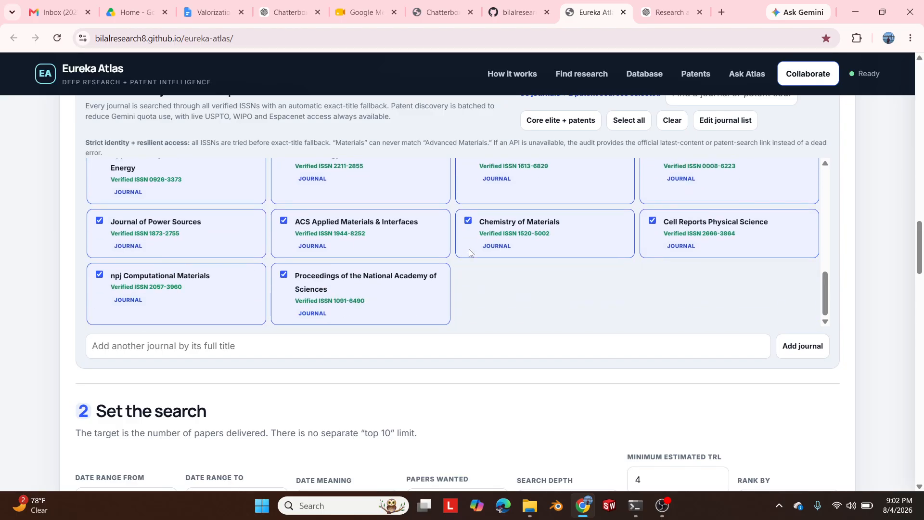
{"action": "left_click", "coordinate": [201, 347]}
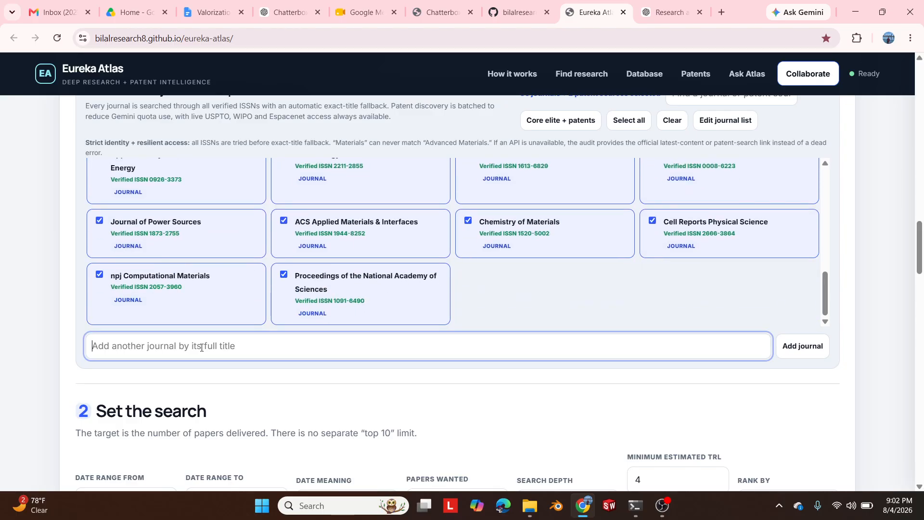
{"action": "scroll", "coordinate": [56, 308], "scroll_direction": "down", "scroll_amount": 6}
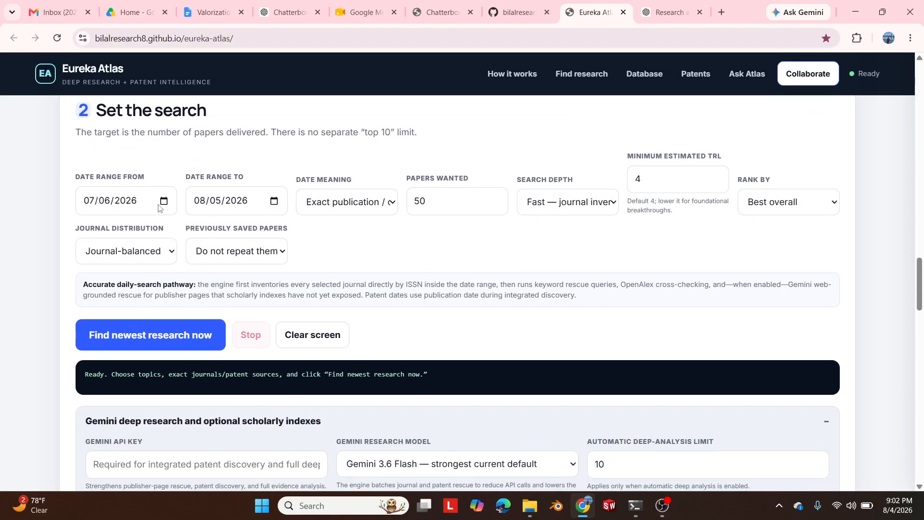
Set the search date range from 07/04/2026 to 08/04/2026, using the exact publication / online date as date meaning
{"action": "left_click", "coordinate": [163, 201]}
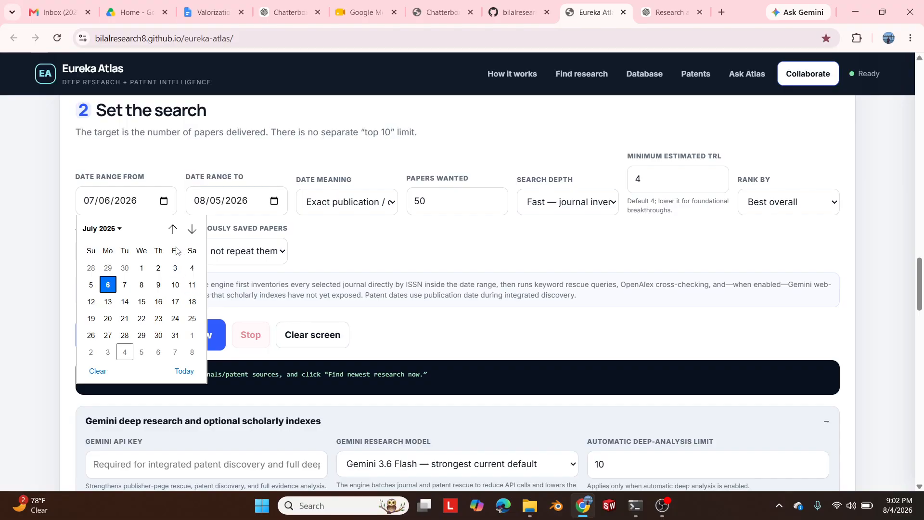
{"action": "left_click", "coordinate": [191, 267]}
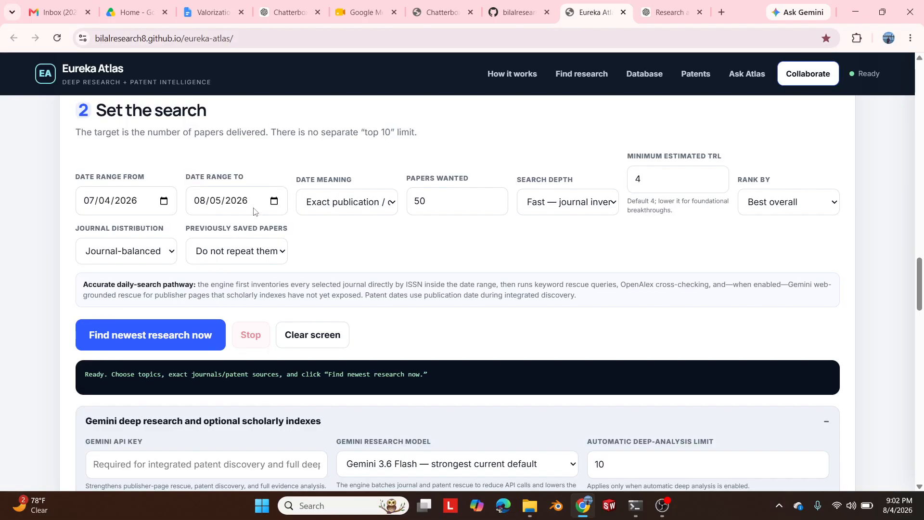
{"action": "left_click", "coordinate": [273, 202]}
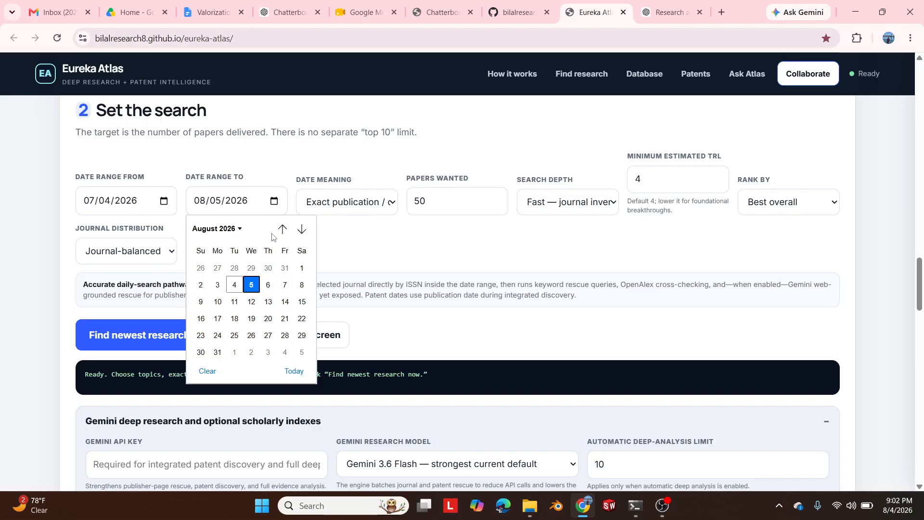
{"action": "left_click", "coordinate": [235, 285]}
{"action": "left_click", "coordinate": [373, 200]}
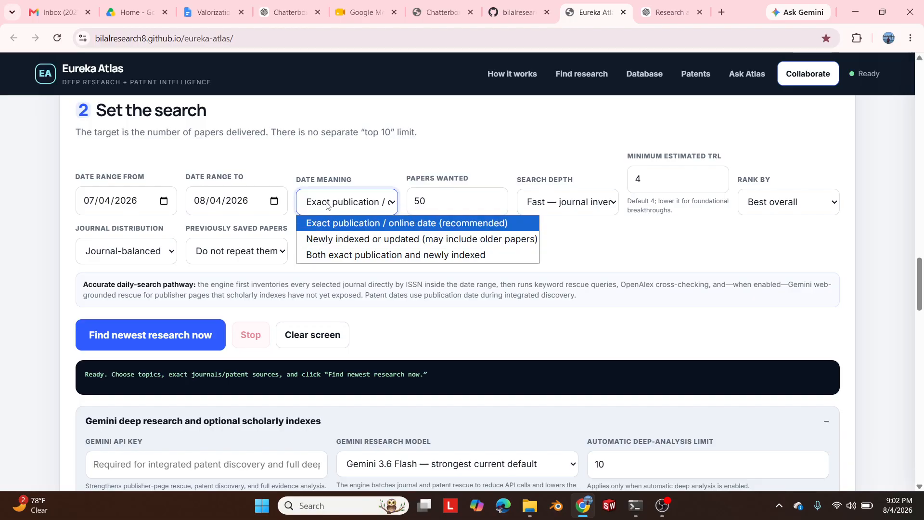
{"action": "left_click", "coordinate": [370, 225]}
Set the papers wanted to 20 and the search depth to Deep — more pages + AI rescue
{"action": "left_click_drag", "start_coordinate": [457, 196], "coordinate": [406, 200]}
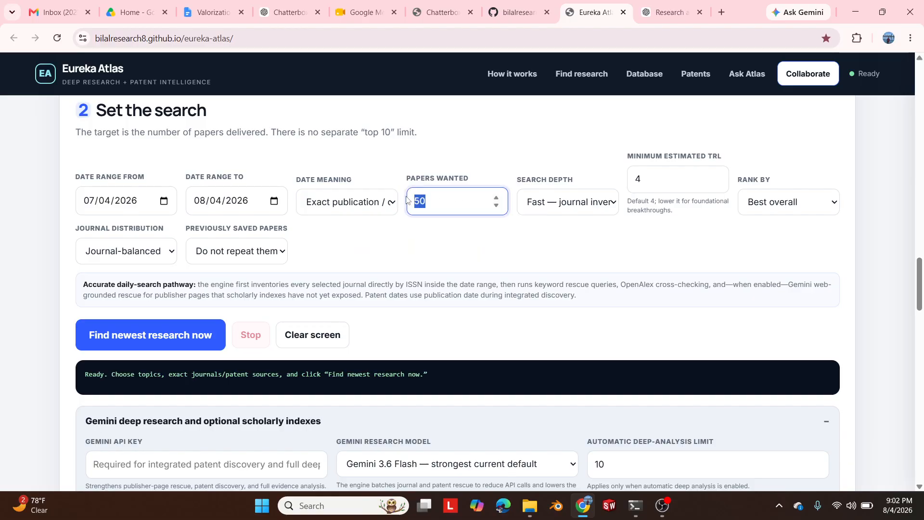
{"action": "type", "text": "129"}
{"action": "left_click", "coordinate": [564, 196]}
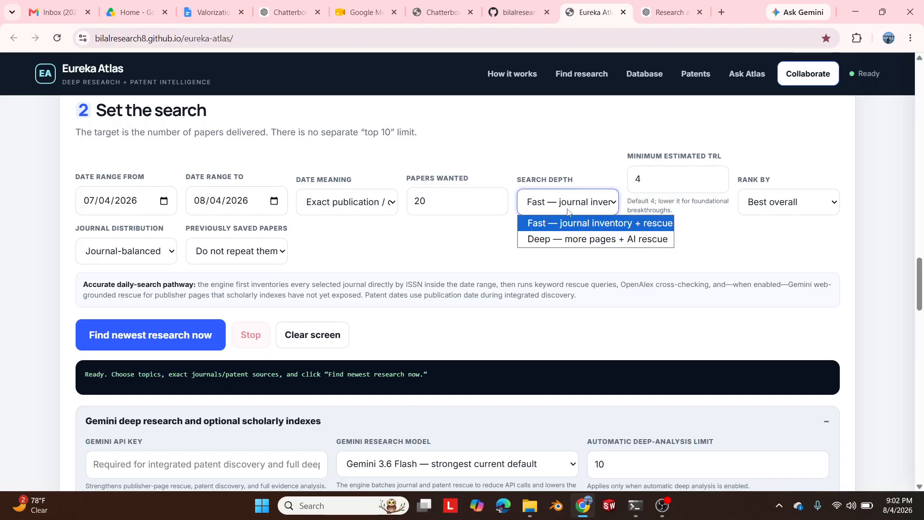
{"action": "left_click", "coordinate": [569, 234]}
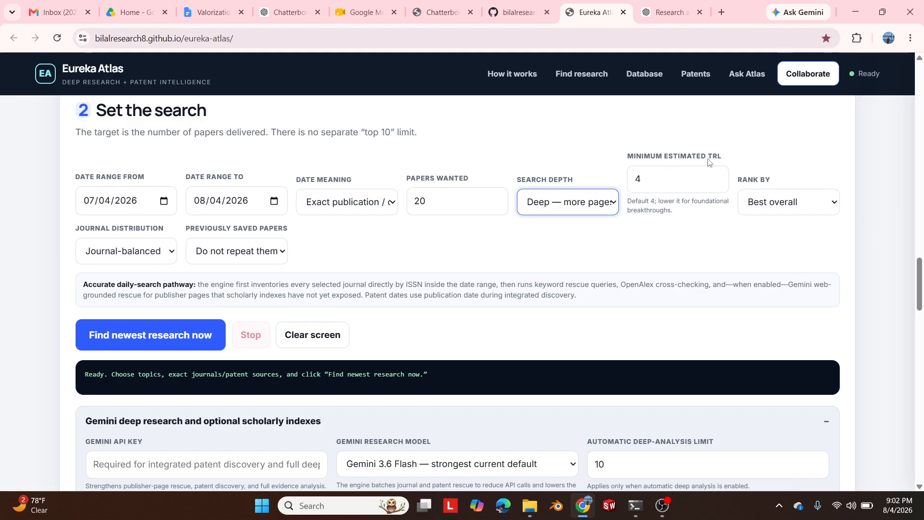
Check the minimum estimated TRL, the ranking choice and the Gemini research model setting without changing them
{"action": "left_click", "coordinate": [664, 174]}
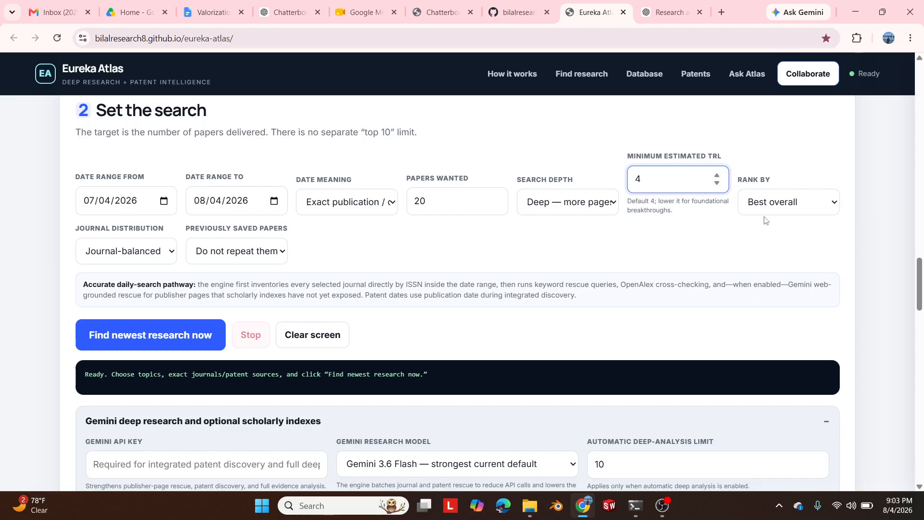
{"action": "left_click", "coordinate": [778, 212]}
{"action": "left_click", "coordinate": [778, 211]}
{"action": "left_click", "coordinate": [430, 237]}
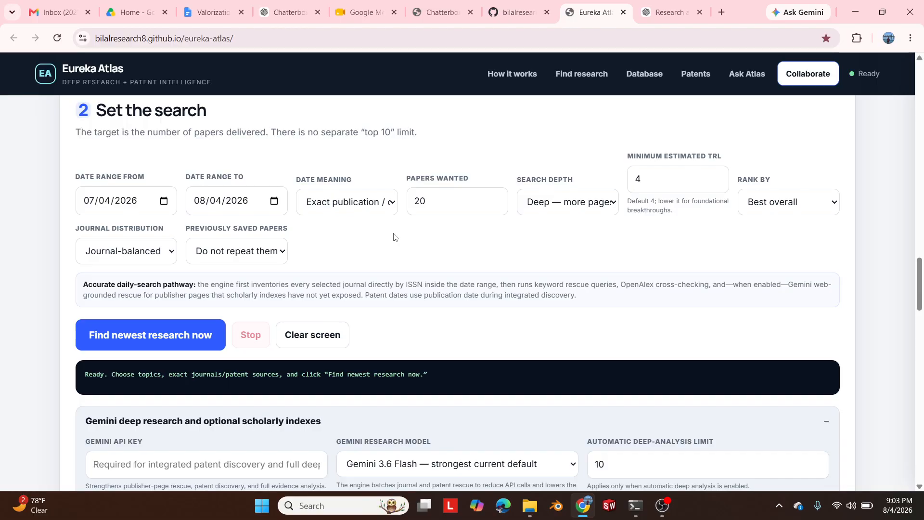
{"action": "scroll", "coordinate": [392, 231], "scroll_direction": "down", "scroll_amount": 1}
{"action": "scroll", "coordinate": [390, 230], "scroll_direction": "down", "scroll_amount": 1}
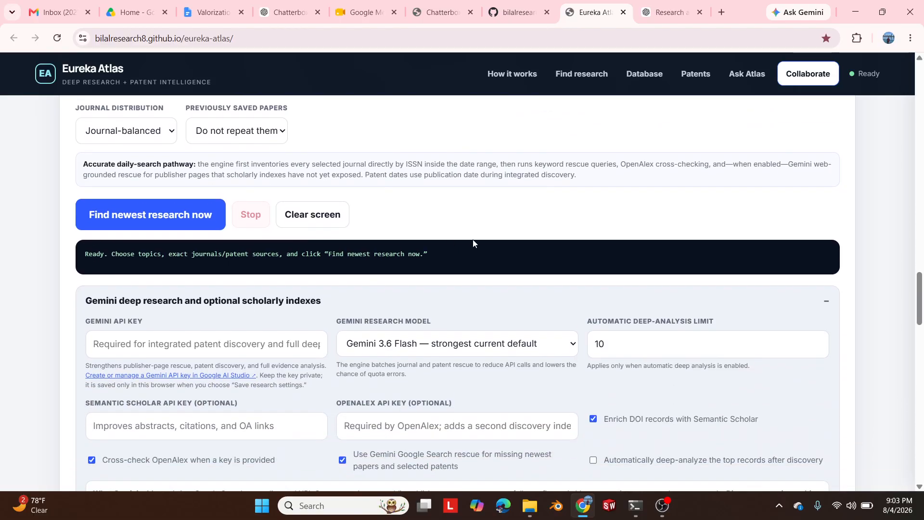
{"action": "scroll", "coordinate": [469, 244], "scroll_direction": "down", "scroll_amount": 1}
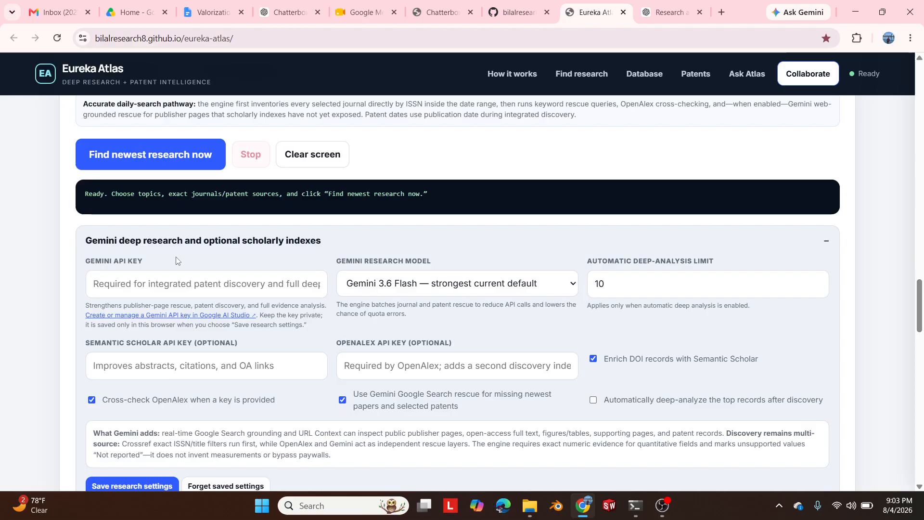
{"action": "left_click", "coordinate": [445, 289]}
{"action": "left_click", "coordinate": [362, 287]}
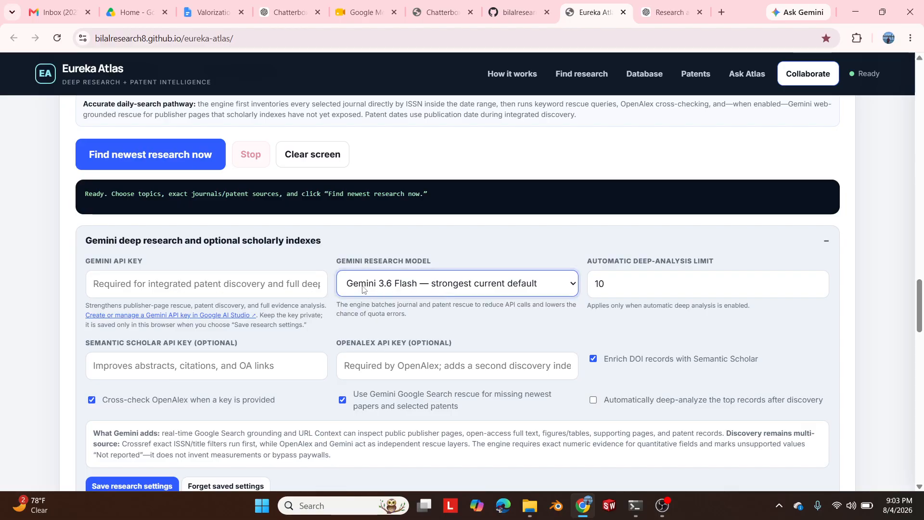
Copy the default Gemini API key from Google AI Studio into the Gemini API key field and save the research settings
{"action": "left_click", "coordinate": [200, 316]}
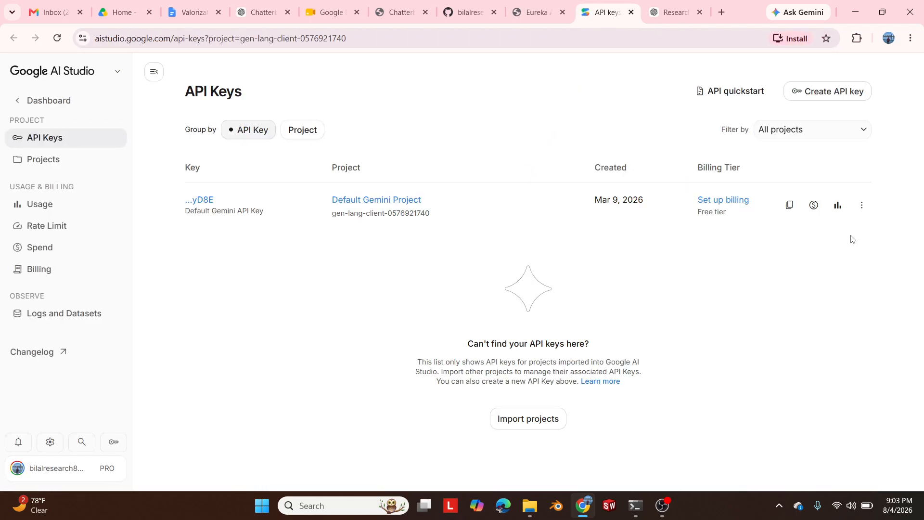
{"action": "left_click", "coordinate": [790, 211]}
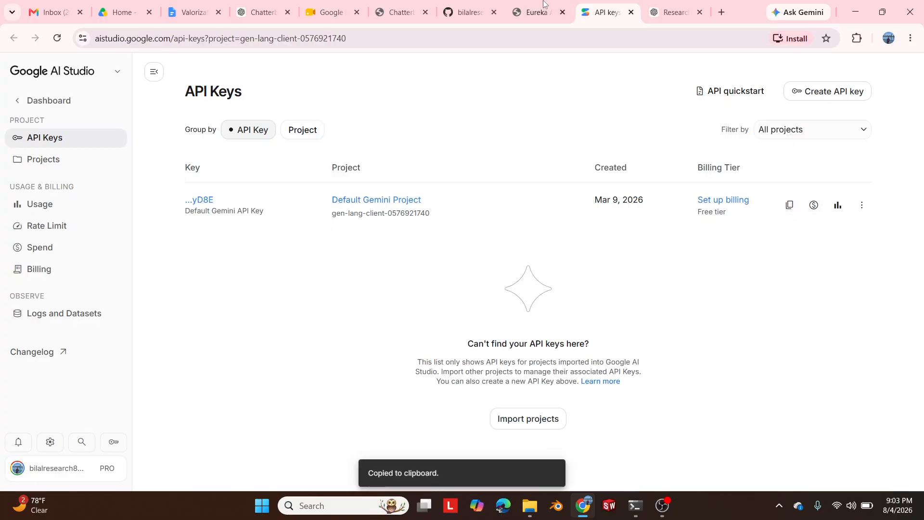
{"action": "left_click", "coordinate": [535, 12]}
{"action": "left_click", "coordinate": [223, 284]}
{"action": "key", "text": "ctrl+v"}
{"action": "scroll", "coordinate": [231, 282], "scroll_direction": "down", "scroll_amount": 1}
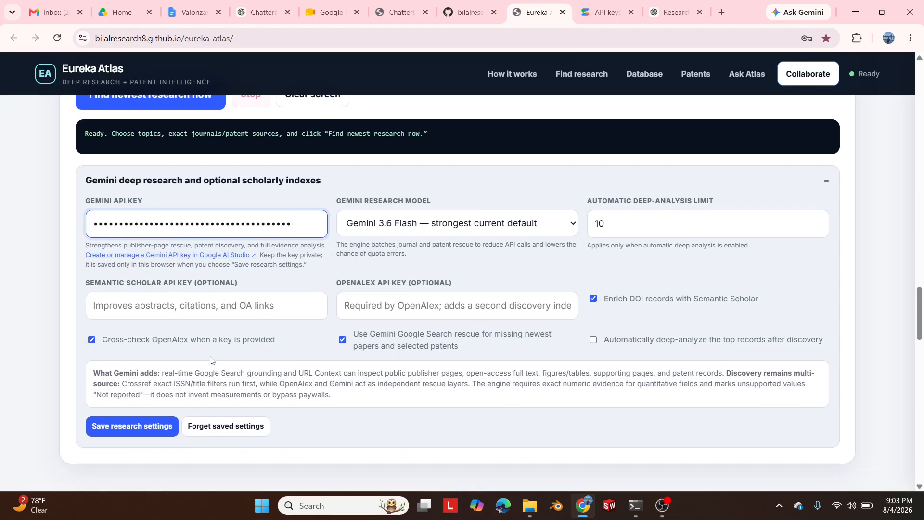
{"action": "left_click", "coordinate": [148, 429]}
Collapse the Gemini deep research section and start the search for the newest research
{"action": "scroll", "coordinate": [707, 214], "scroll_direction": "up", "scroll_amount": 2}
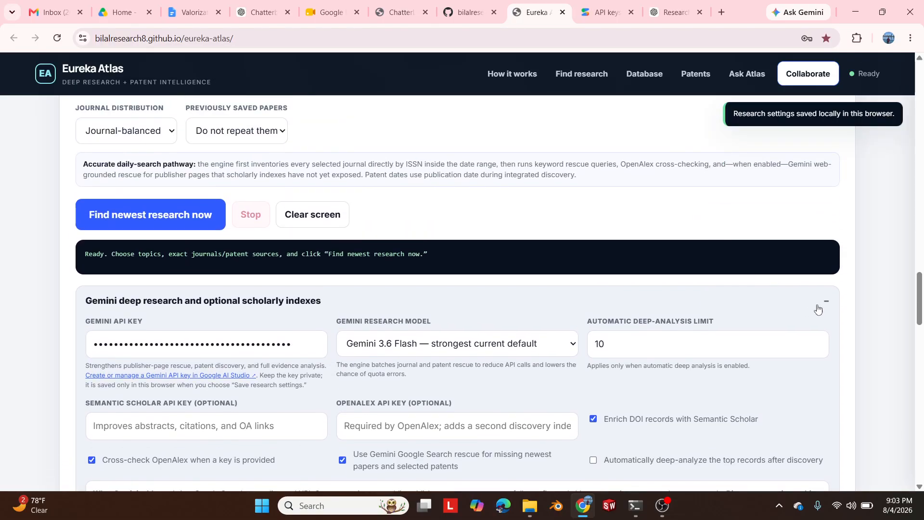
{"action": "left_click", "coordinate": [821, 303]}
{"action": "scroll", "coordinate": [530, 273], "scroll_direction": "down", "scroll_amount": 2}
{"action": "scroll", "coordinate": [310, 267], "scroll_direction": "down", "scroll_amount": 2}
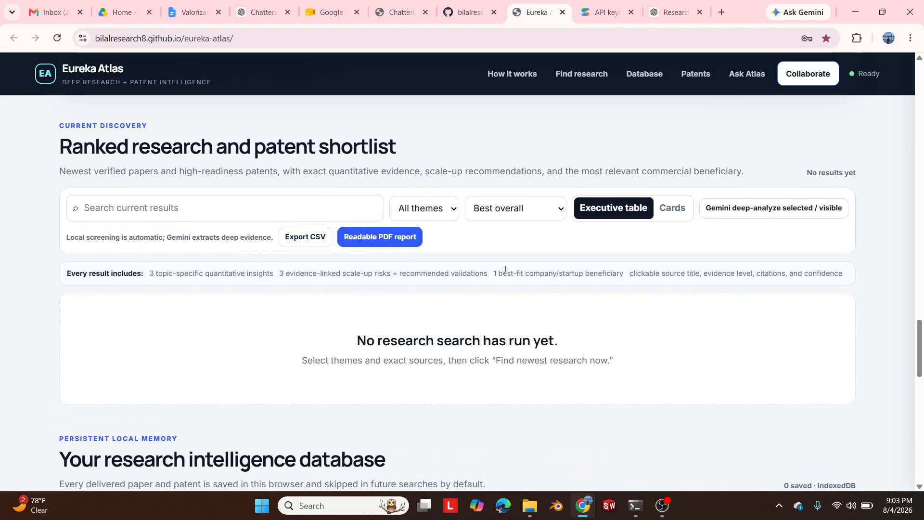
{"action": "scroll", "coordinate": [577, 251], "scroll_direction": "up", "scroll_amount": 2}
{"action": "scroll", "coordinate": [481, 248], "scroll_direction": "up", "scroll_amount": 3}
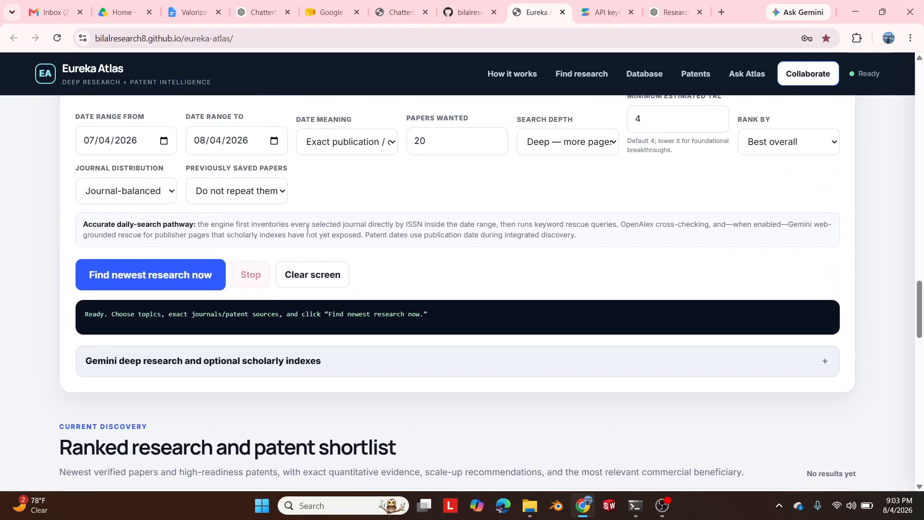
{"action": "scroll", "coordinate": [73, 260], "scroll_direction": "up", "scroll_amount": 2}
{"action": "scroll", "coordinate": [118, 273], "scroll_direction": "down", "scroll_amount": 2}
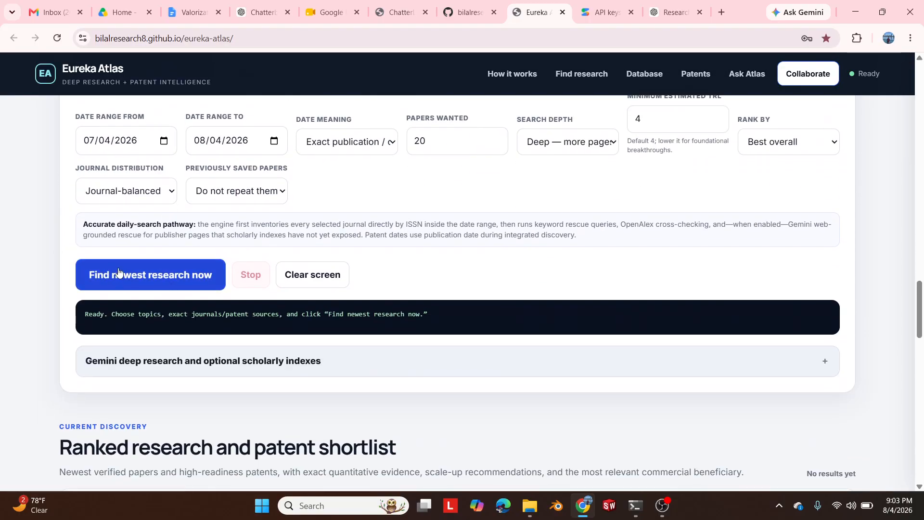
{"action": "left_click", "coordinate": [157, 288]}
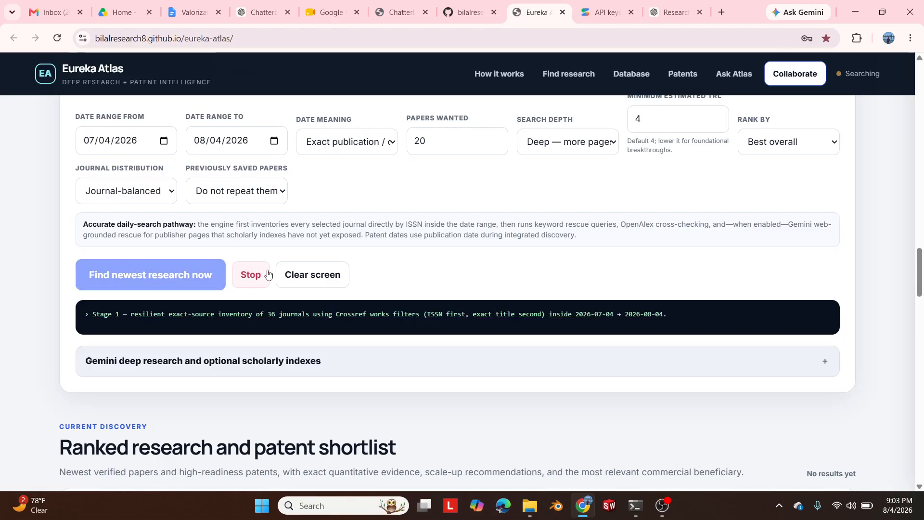
Examine the ranked shortlist area and the exact-source coverage status of each journal while the search runs
{"action": "scroll", "coordinate": [264, 260], "scroll_direction": "down", "scroll_amount": 2}
{"action": "scroll", "coordinate": [274, 268], "scroll_direction": "down", "scroll_amount": 5}
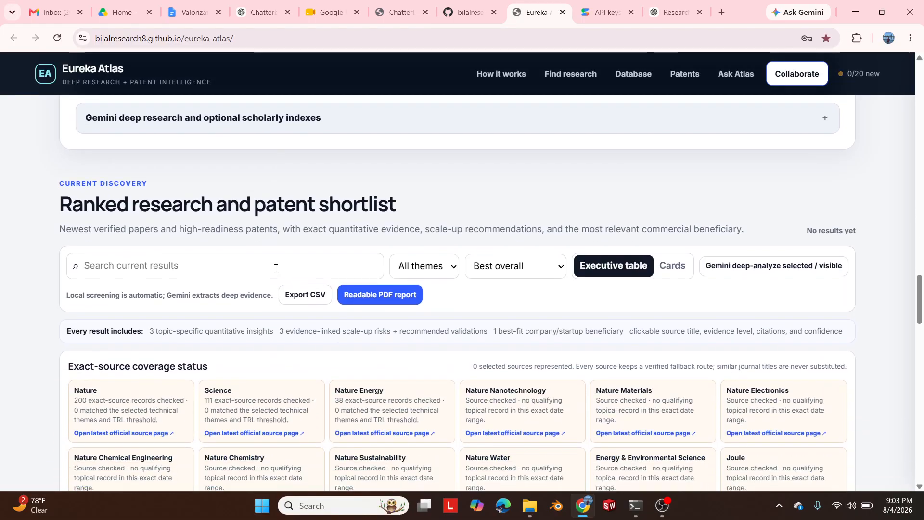
{"action": "scroll", "coordinate": [276, 268], "scroll_direction": "up", "scroll_amount": 2}
{"action": "scroll", "coordinate": [270, 268], "scroll_direction": "down", "scroll_amount": 2}
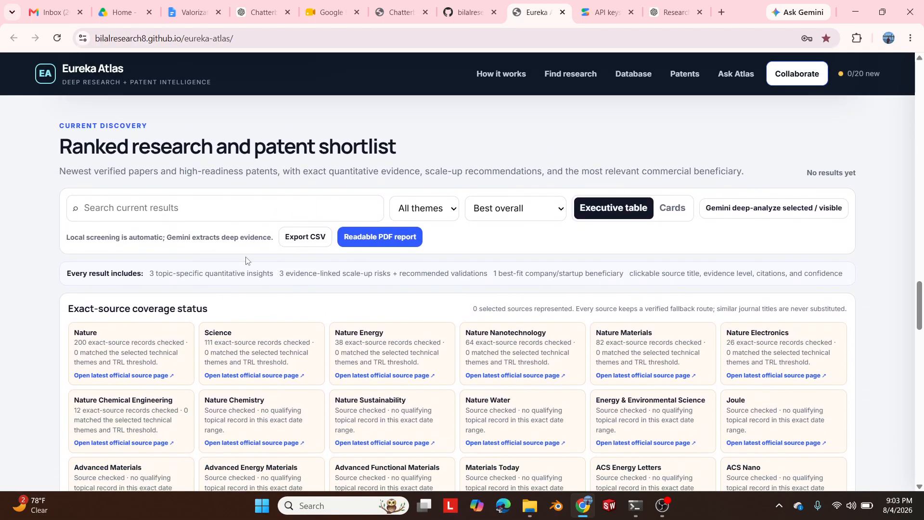
{"action": "scroll", "coordinate": [250, 262], "scroll_direction": "down", "scroll_amount": 2}
{"action": "scroll", "coordinate": [246, 256], "scroll_direction": "down", "scroll_amount": 3}
{"action": "scroll", "coordinate": [157, 257], "scroll_direction": "up", "scroll_amount": 6}
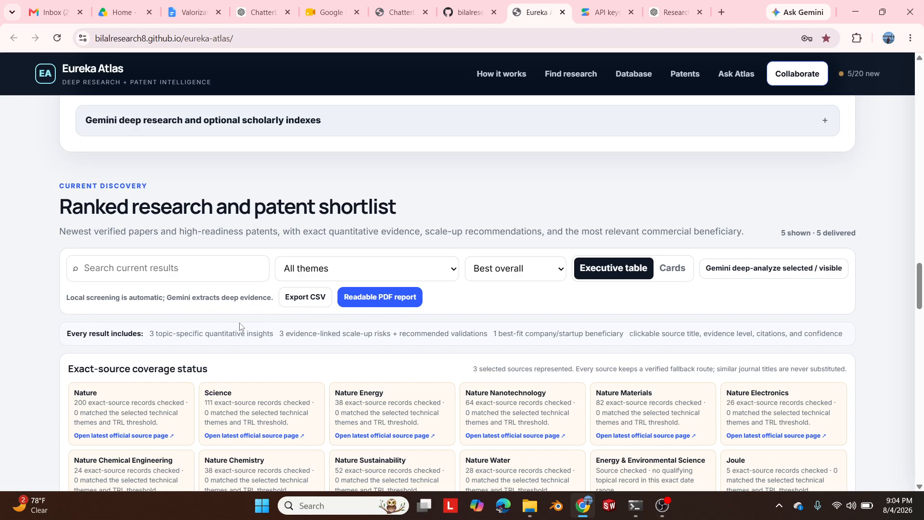
Examine the results table, including the first paper's quantitative insights, scale-up challenges and best-fit beneficiary
{"action": "scroll", "coordinate": [197, 192], "scroll_direction": "down", "scroll_amount": 18}
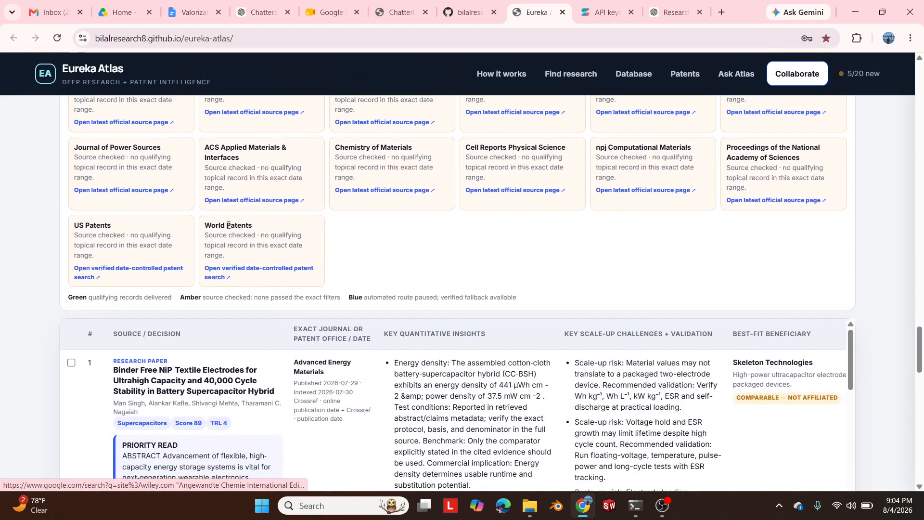
{"action": "scroll", "coordinate": [232, 223], "scroll_direction": "down", "scroll_amount": 2}
{"action": "scroll", "coordinate": [241, 226], "scroll_direction": "up", "scroll_amount": 2}
{"action": "scroll", "coordinate": [259, 204], "scroll_direction": "up", "scroll_amount": 1}
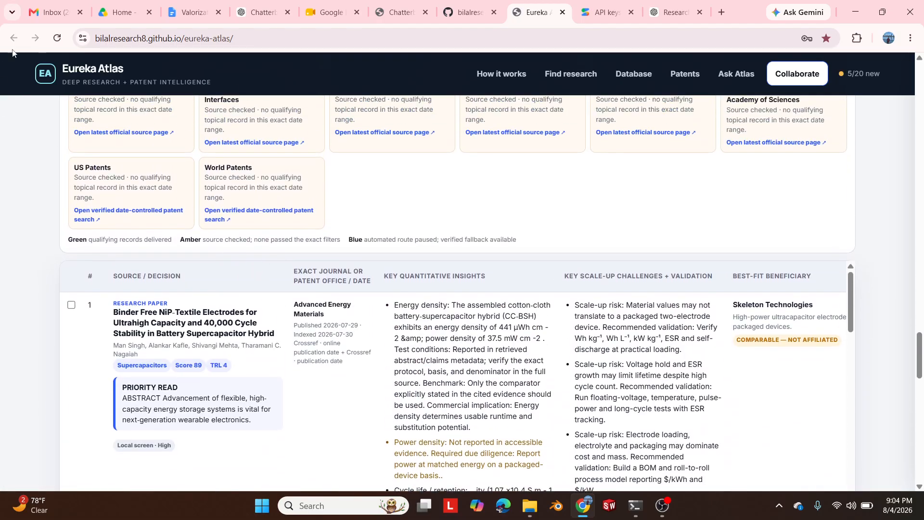
{"action": "scroll", "coordinate": [11, 64], "scroll_direction": "down", "scroll_amount": 3}
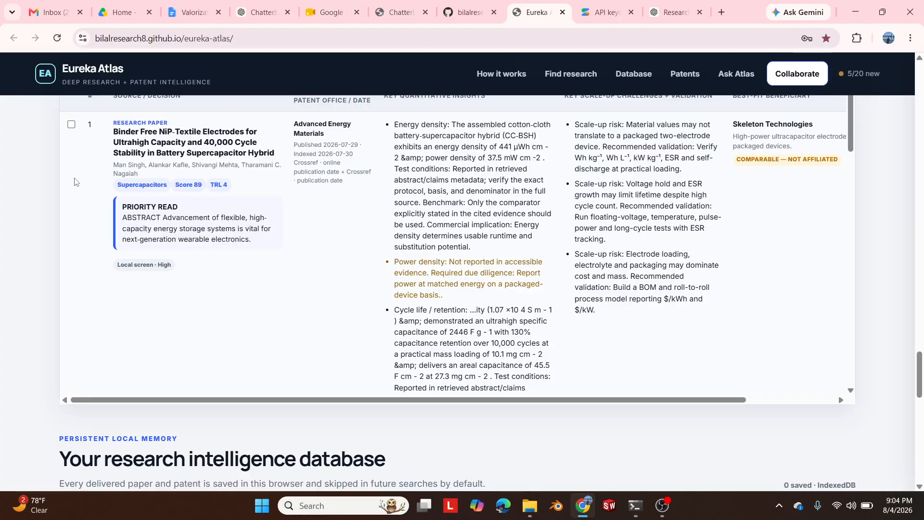
{"action": "scroll", "coordinate": [10, 179], "scroll_direction": "up", "scroll_amount": 1}
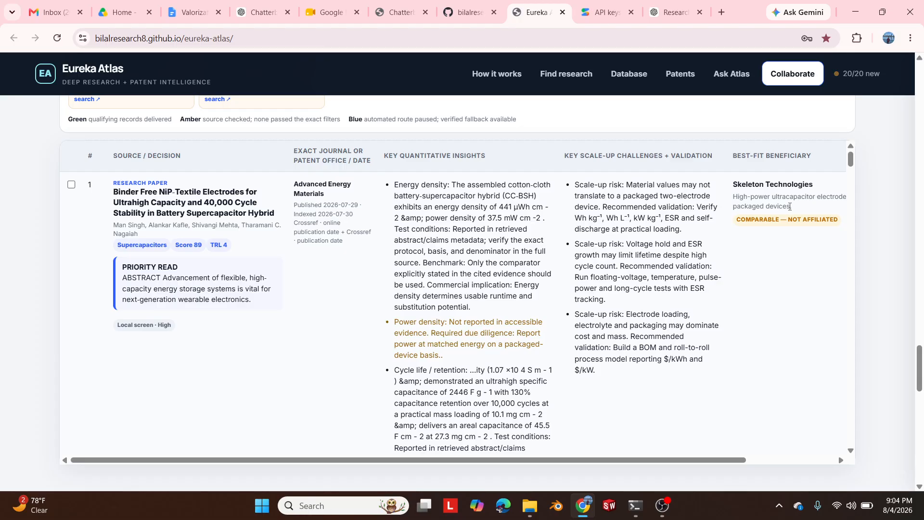
{"action": "left_click_drag", "start_coordinate": [705, 461], "coordinate": [788, 457]}
{"action": "scroll", "coordinate": [316, 253], "scroll_direction": "down", "scroll_amount": 5}
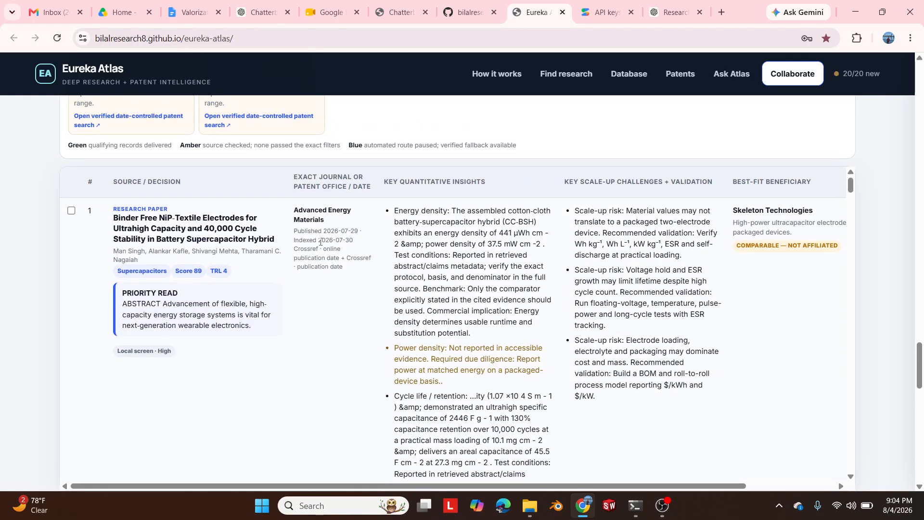
{"action": "scroll", "coordinate": [110, 217], "scroll_direction": "up", "scroll_amount": 4}
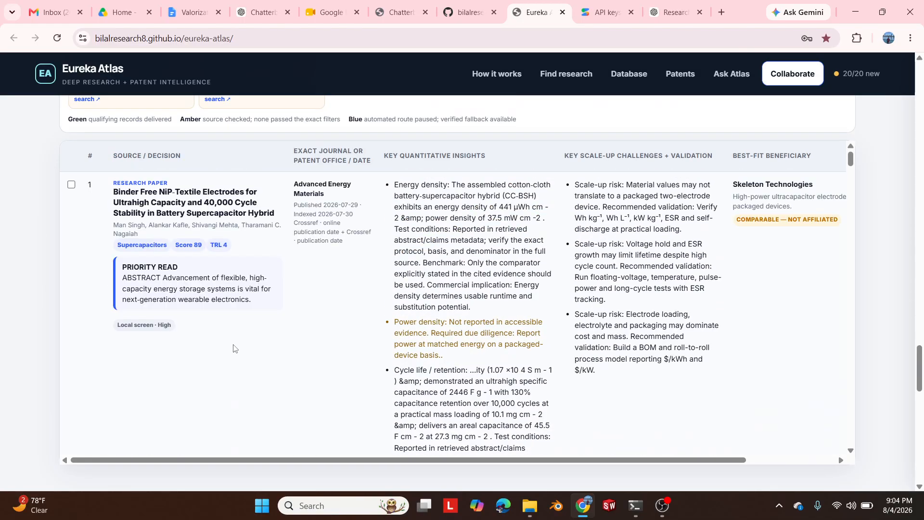
{"action": "left_click_drag", "start_coordinate": [850, 161], "coordinate": [844, 198]}
Examine the research intelligence database section and the patent search form with its explicit date range
{"action": "scroll", "coordinate": [866, 206], "scroll_direction": "down", "scroll_amount": 12}
{"action": "scroll", "coordinate": [866, 206], "scroll_direction": "up", "scroll_amount": 3}
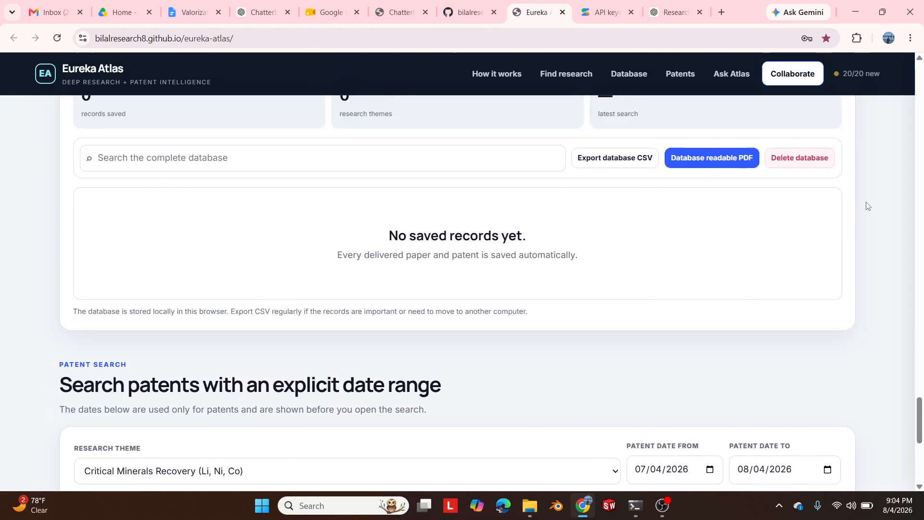
{"action": "scroll", "coordinate": [866, 206], "scroll_direction": "down", "scroll_amount": 9}
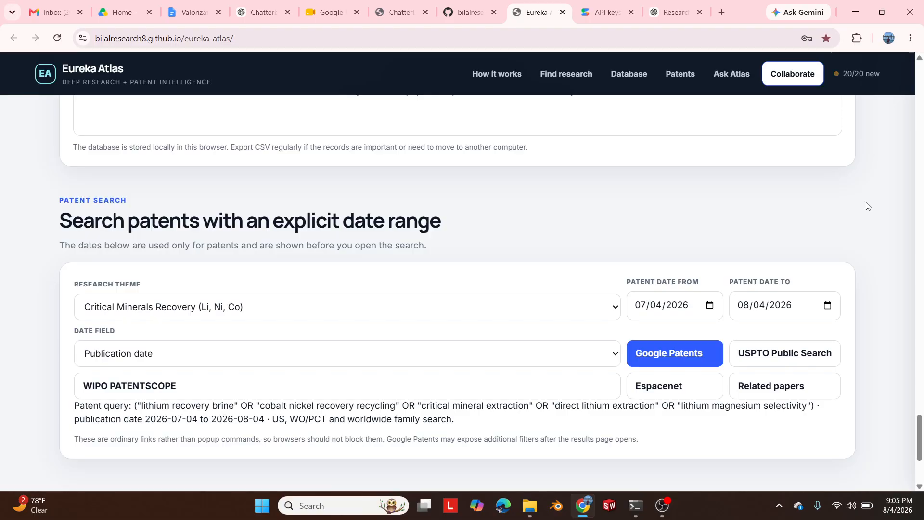
Open the first-ranked supercapacitor paper's publisher page, view its article details and abstract, and return to the Eureka Atlas results
{"action": "scroll", "coordinate": [866, 206], "scroll_direction": "up", "scroll_amount": 15}
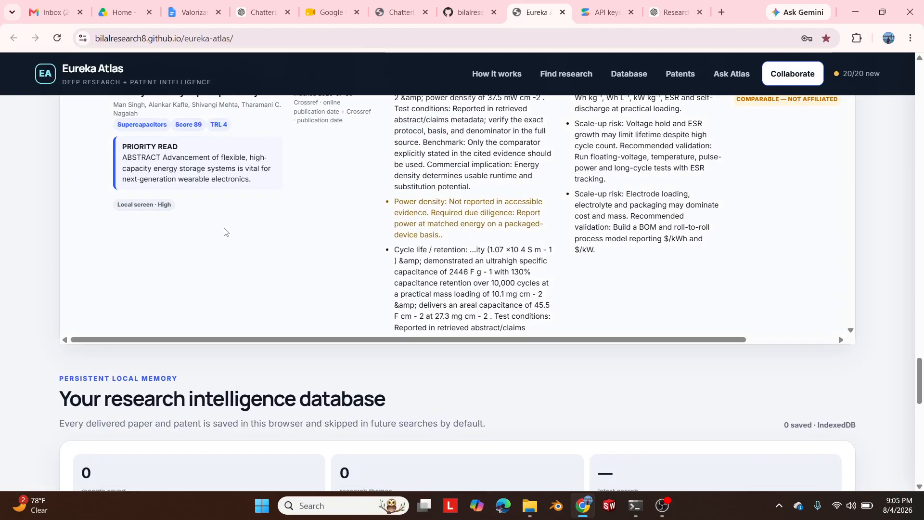
{"action": "left_click", "coordinate": [187, 213]}
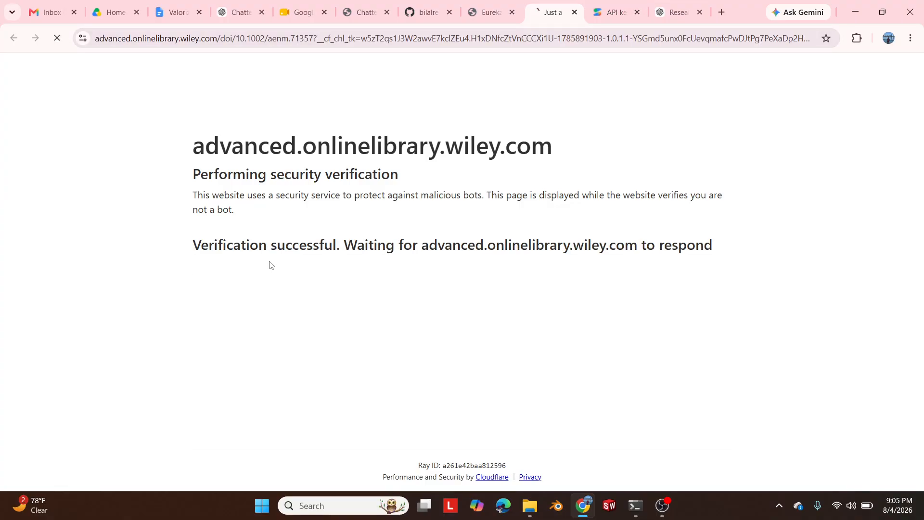
{"action": "scroll", "coordinate": [332, 222], "scroll_direction": "down", "scroll_amount": 2}
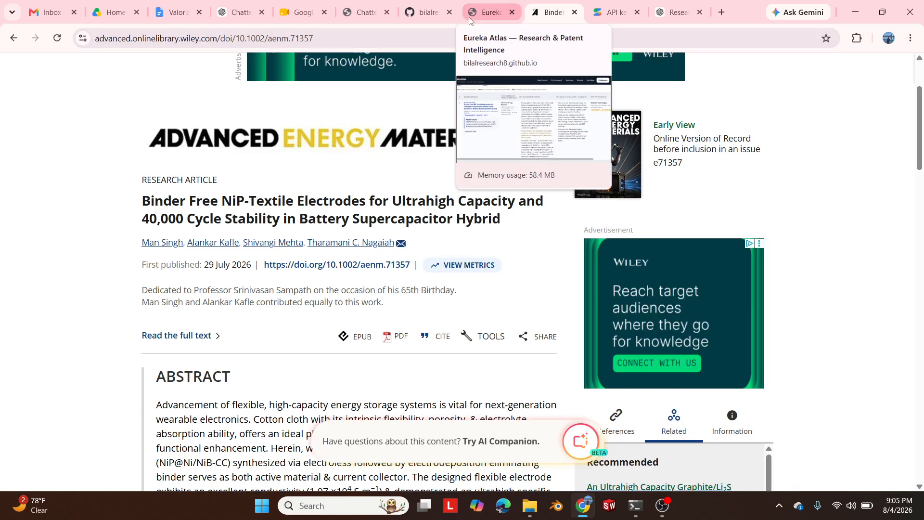
{"action": "left_click", "coordinate": [491, 3]}
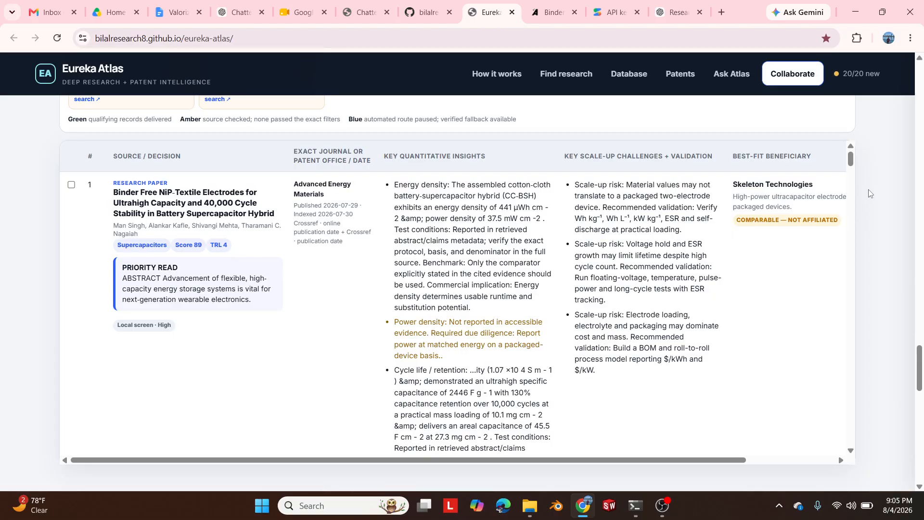
Examine the ranked papers in the executive table, reading their quantitative insights, scale-up challenges and best-fit beneficiaries beyond the first result
{"action": "scroll", "coordinate": [647, 320], "scroll_direction": "down", "scroll_amount": 6}
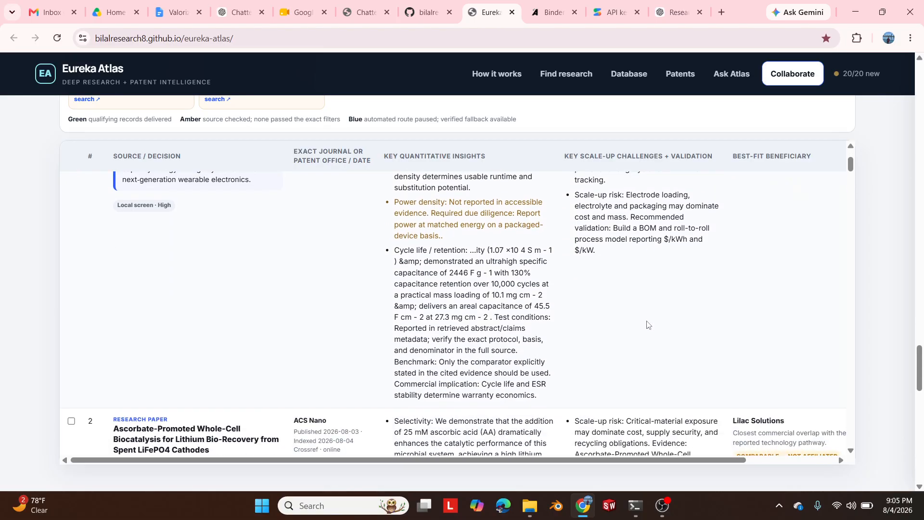
{"action": "scroll", "coordinate": [269, 301], "scroll_direction": "down", "scroll_amount": 8}
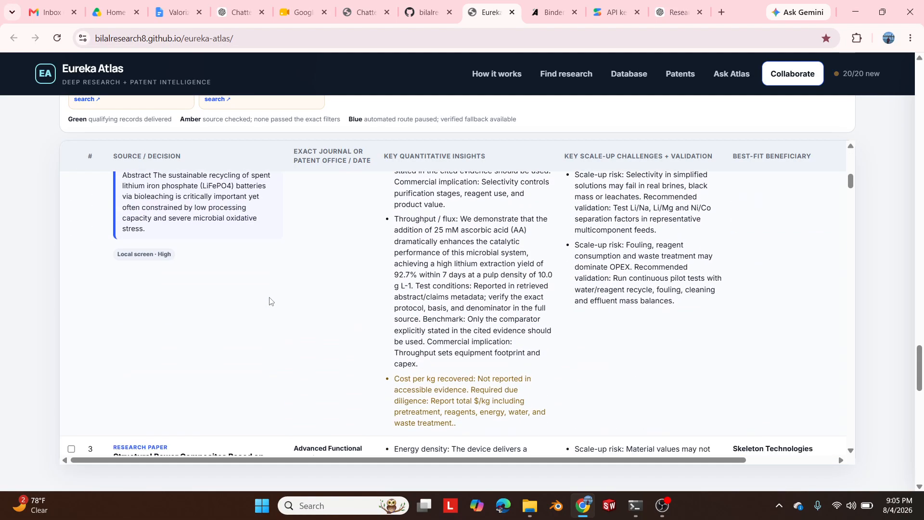
{"action": "scroll", "coordinate": [269, 302], "scroll_direction": "down", "scroll_amount": 8}
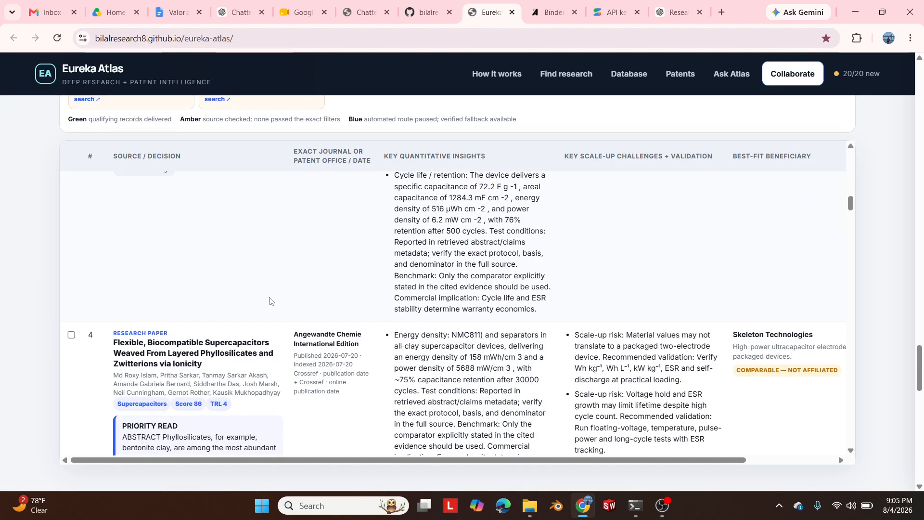
{"action": "scroll", "coordinate": [271, 298], "scroll_direction": "down", "scroll_amount": 5}
{"action": "scroll", "coordinate": [271, 299], "scroll_direction": "down", "scroll_amount": 4}
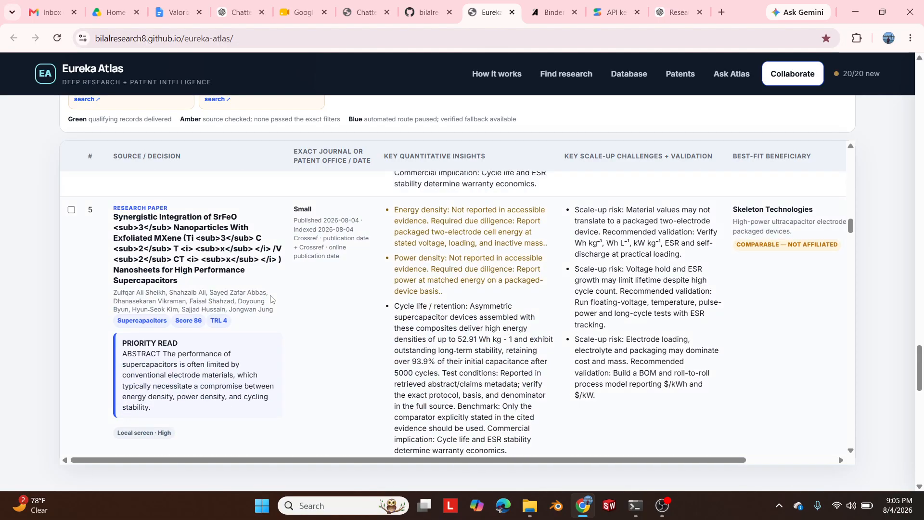
{"action": "scroll", "coordinate": [271, 299], "scroll_direction": "down", "scroll_amount": 10}
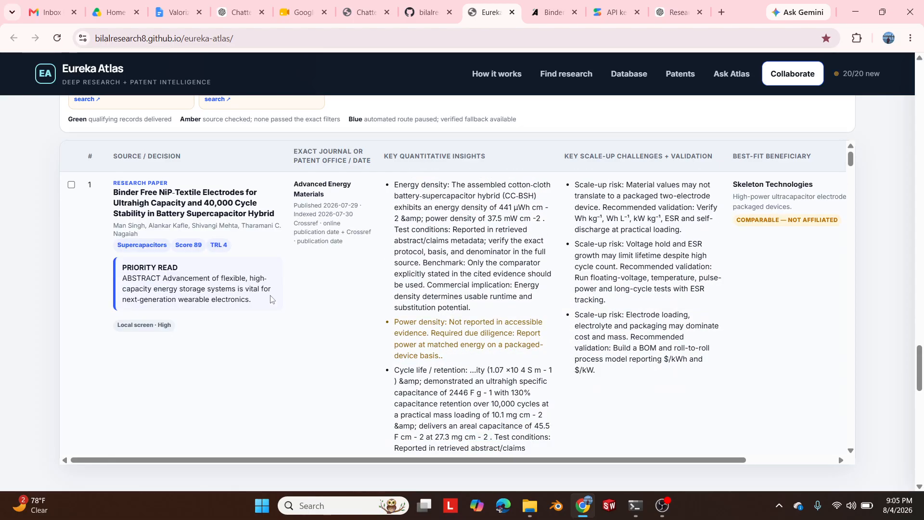
{"action": "scroll", "coordinate": [305, 317], "scroll_direction": "down", "scroll_amount": 15}
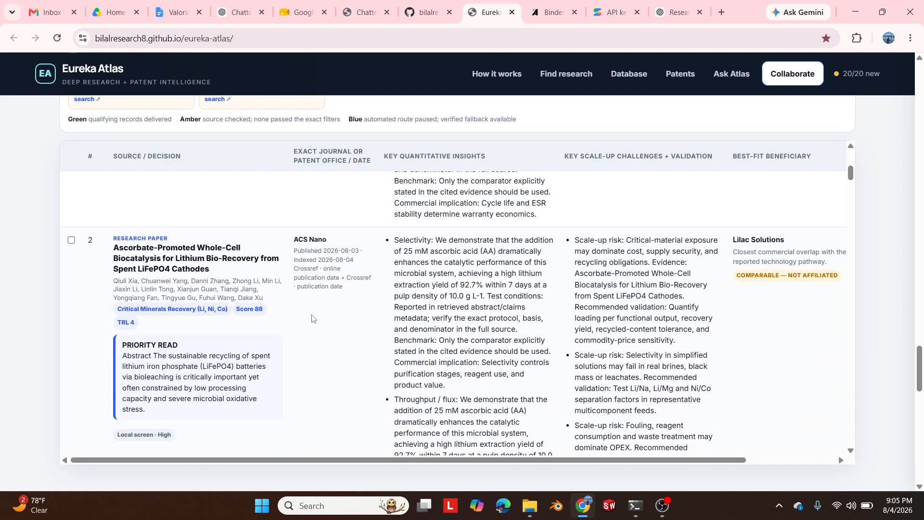
{"action": "scroll", "coordinate": [321, 313], "scroll_direction": "down", "scroll_amount": 6}
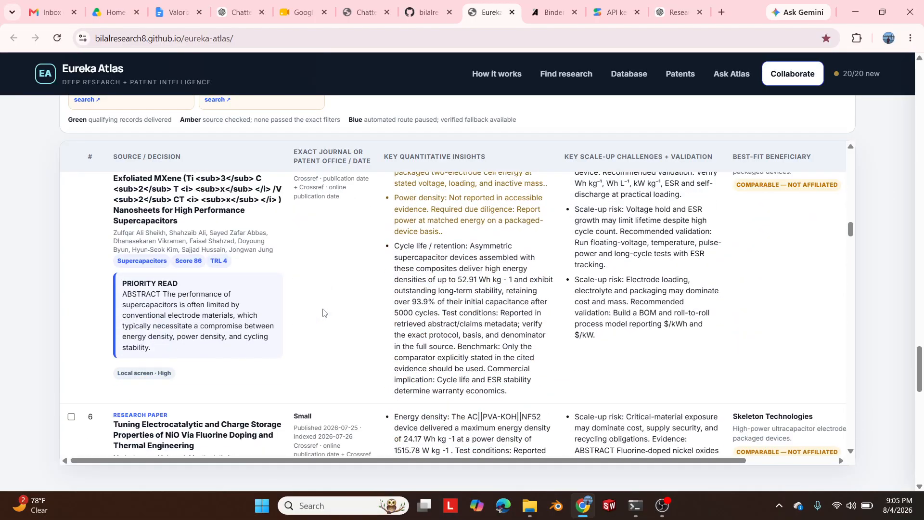
{"action": "scroll", "coordinate": [323, 312], "scroll_direction": "down", "scroll_amount": 10}
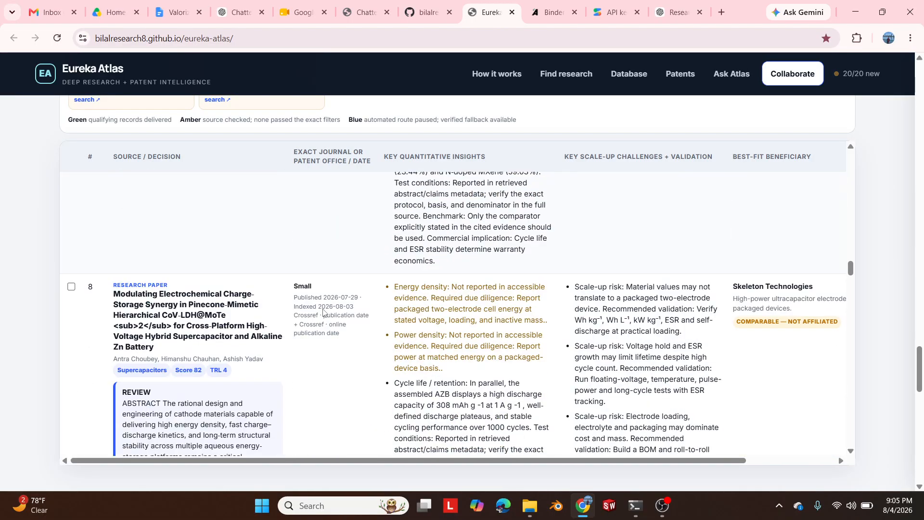
{"action": "scroll", "coordinate": [323, 310], "scroll_direction": "down", "scroll_amount": 8}
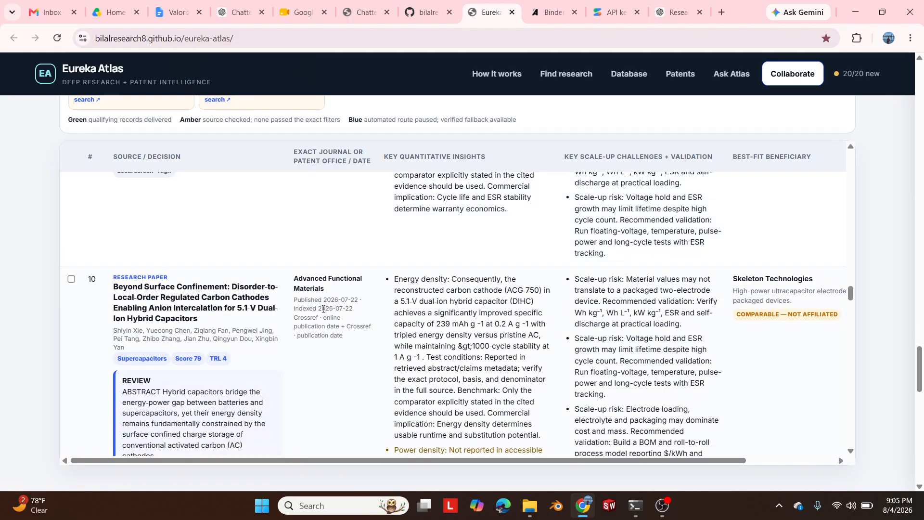
{"action": "scroll", "coordinate": [323, 309], "scroll_direction": "down", "scroll_amount": 2}
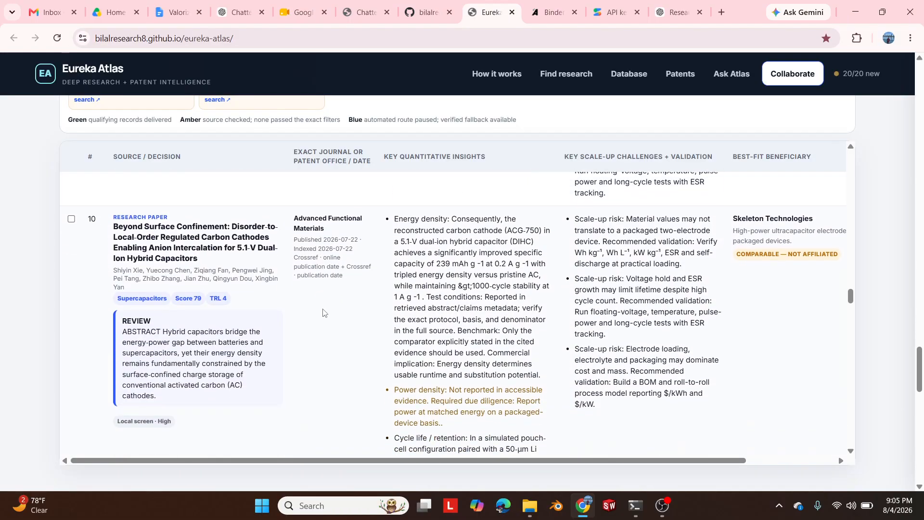
{"action": "scroll", "coordinate": [322, 312], "scroll_direction": "down", "scroll_amount": 20}
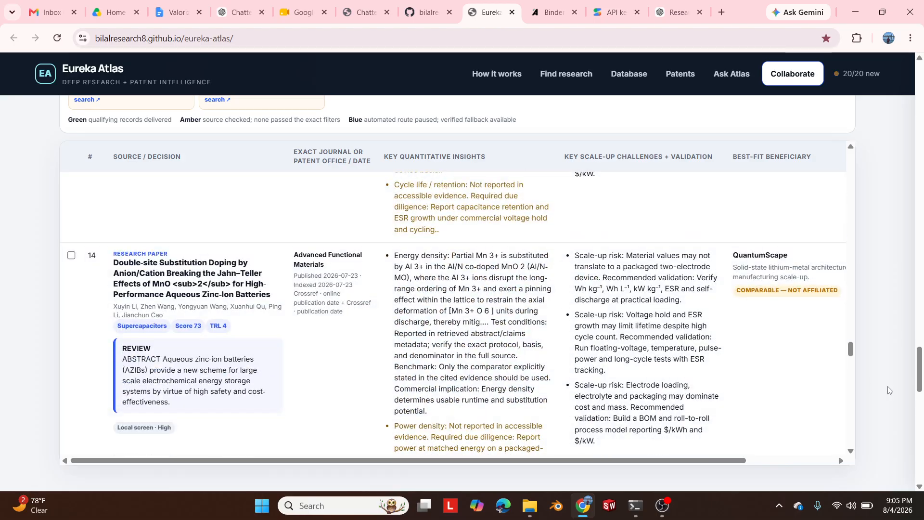
Switch the ranked shortlist to the Cards view and examine the papers' scores, insights and scale-up challenges
{"action": "scroll", "coordinate": [849, 351], "scroll_direction": "up", "scroll_amount": 15}
{"action": "scroll", "coordinate": [878, 250], "scroll_direction": "up", "scroll_amount": 1}
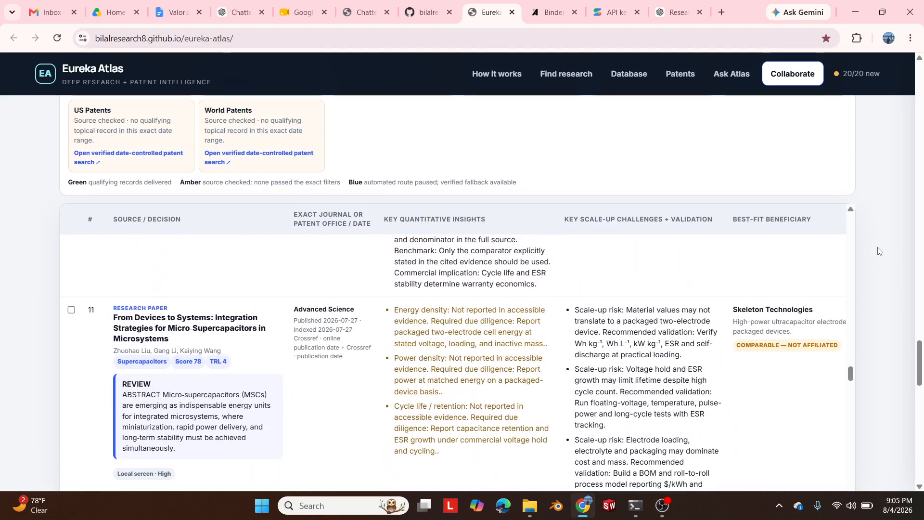
{"action": "scroll", "coordinate": [878, 251], "scroll_direction": "up", "scroll_amount": 15}
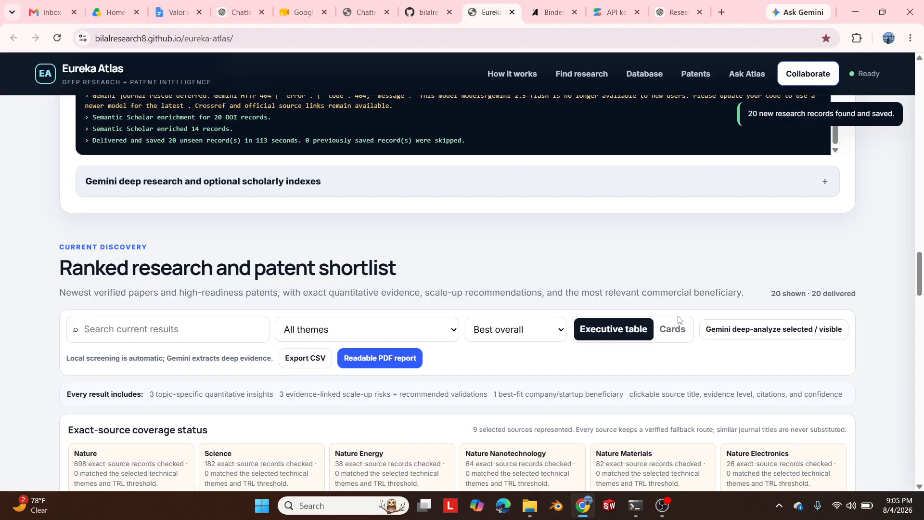
{"action": "left_click", "coordinate": [672, 327]}
{"action": "scroll", "coordinate": [375, 317], "scroll_direction": "down", "scroll_amount": 15}
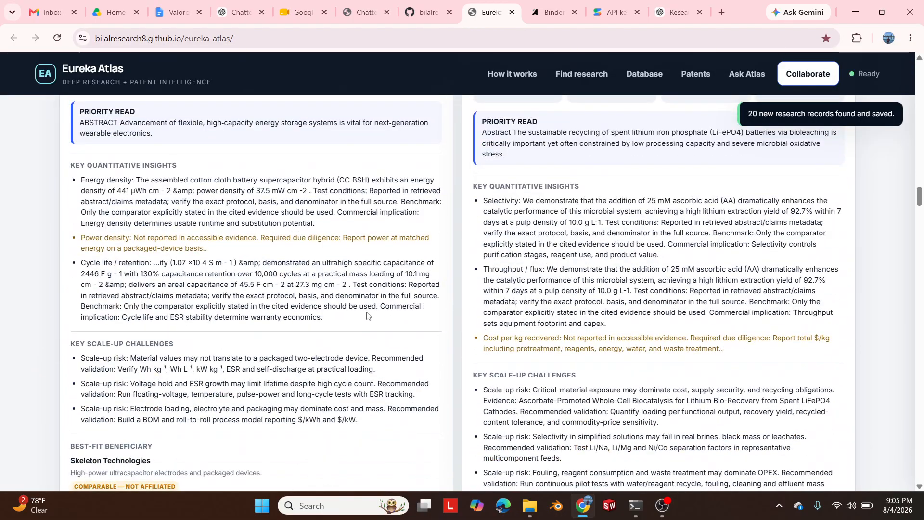
{"action": "scroll", "coordinate": [339, 292], "scroll_direction": "up", "scroll_amount": 5}
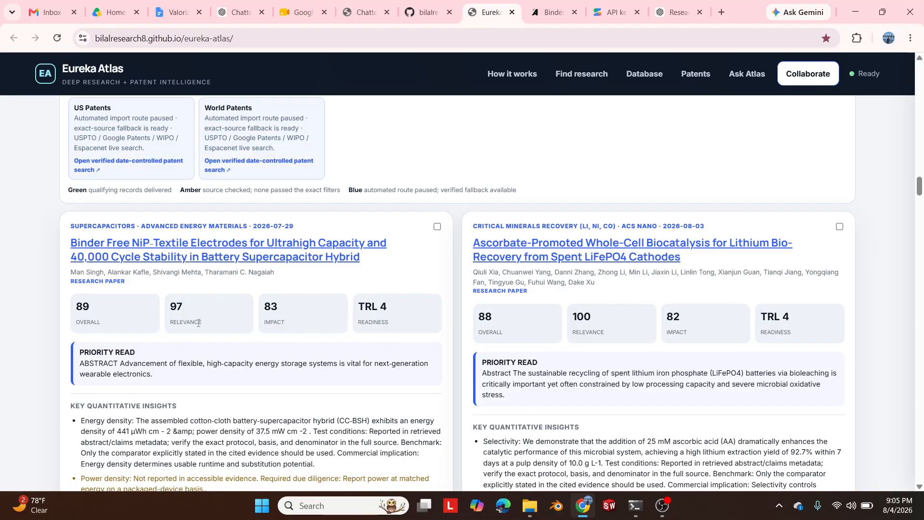
{"action": "scroll", "coordinate": [713, 263], "scroll_direction": "up", "scroll_amount": 2}
{"action": "scroll", "coordinate": [817, 318], "scroll_direction": "down", "scroll_amount": 8}
{"action": "scroll", "coordinate": [817, 318], "scroll_direction": "down", "scroll_amount": 15}
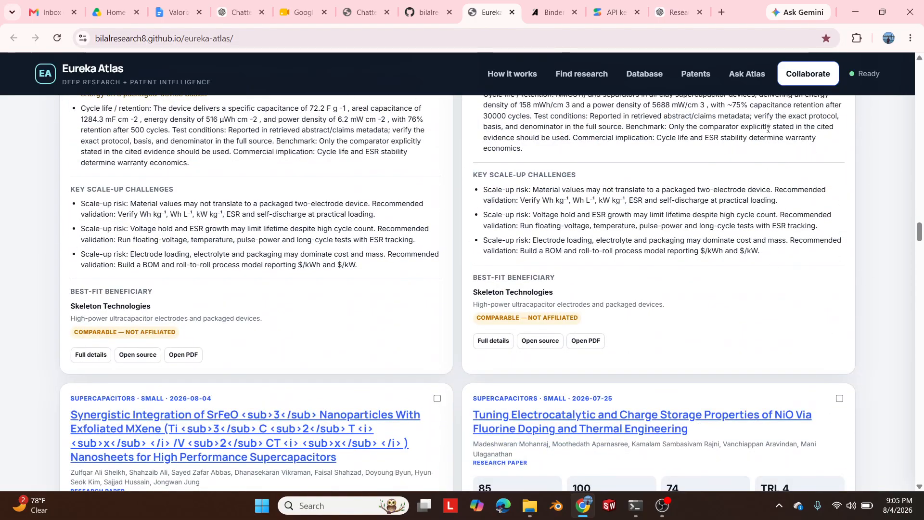
Attach the Angew Chem 2024 supercapacitive swing adsorption PDF to the Atlas Research Assistant, then remove it and close the assistant
{"action": "left_click", "coordinate": [754, 75]}
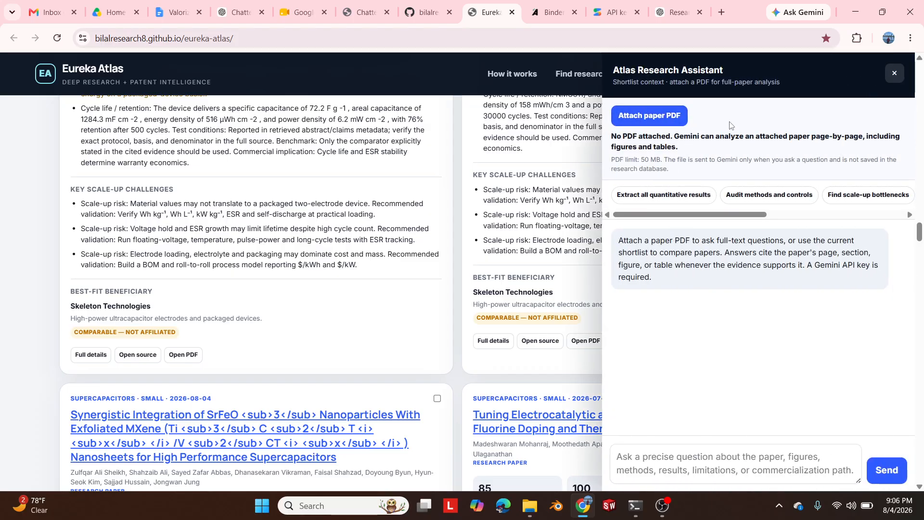
{"action": "left_click", "coordinate": [664, 116]}
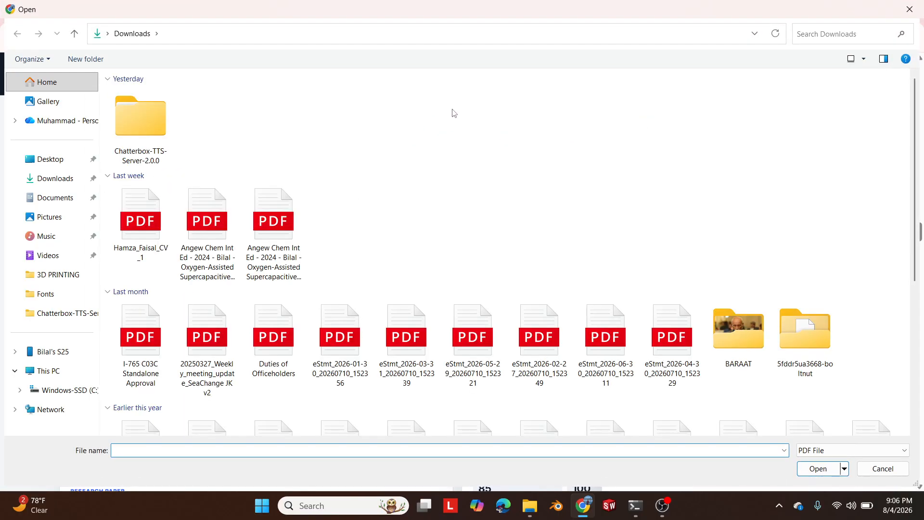
{"action": "double_click", "coordinate": [215, 227]}
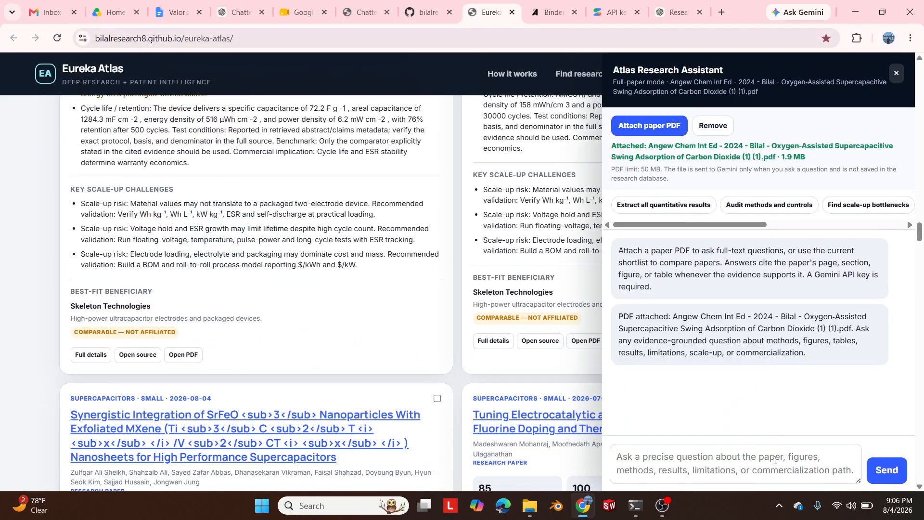
{"action": "left_click", "coordinate": [718, 129]}
{"action": "left_click", "coordinate": [896, 73]}
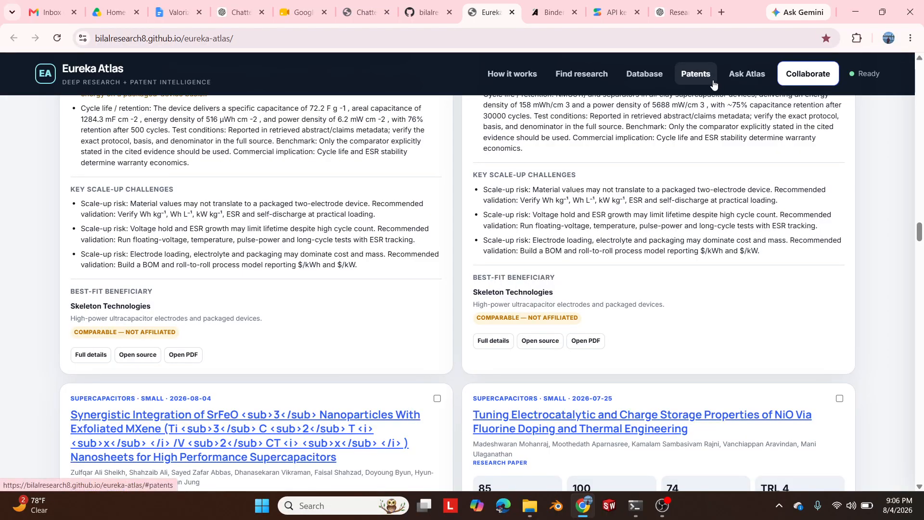
View the patent search section and the list of saved records in the research database
{"action": "left_click", "coordinate": [698, 77]}
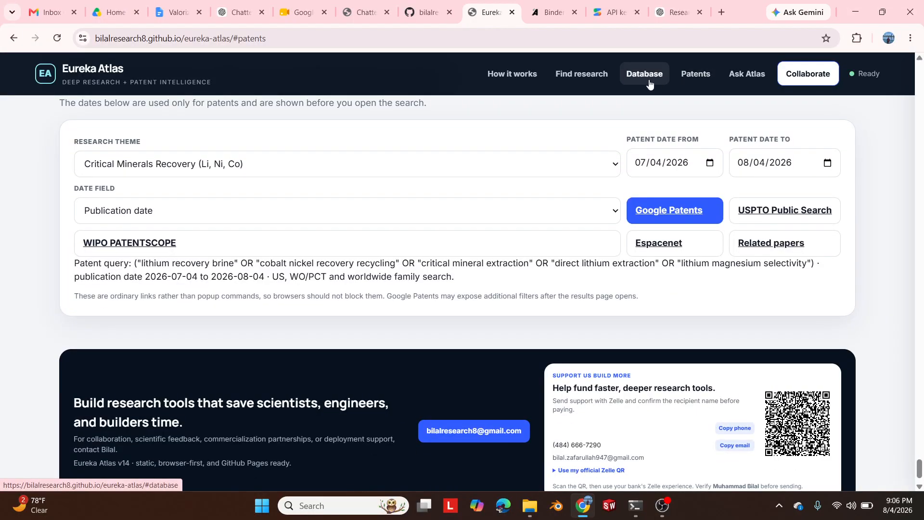
{"action": "left_click", "coordinate": [648, 82]}
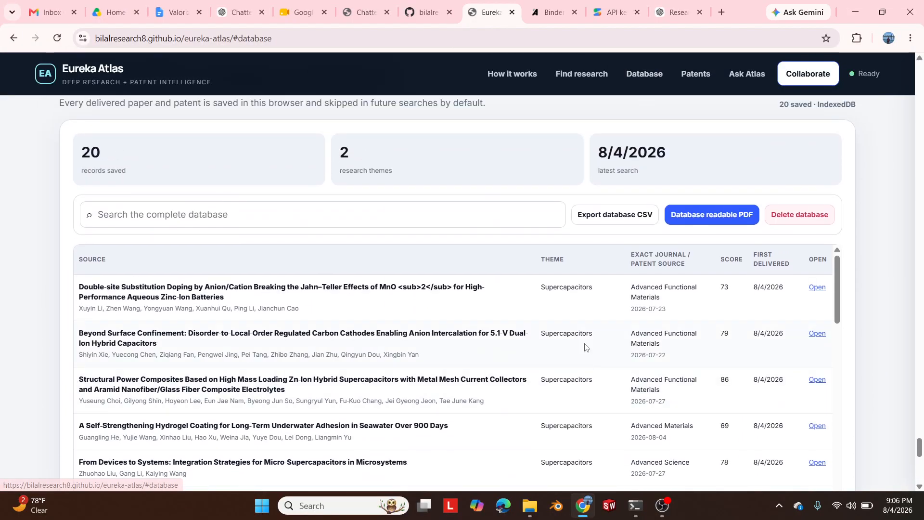
{"action": "left_click_drag", "start_coordinate": [836, 290], "coordinate": [847, 316]}
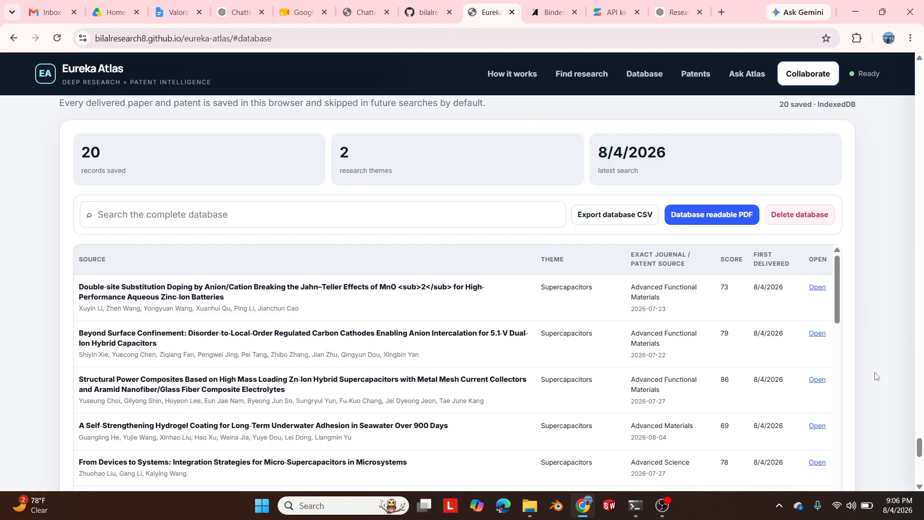
{"action": "left_click_drag", "start_coordinate": [920, 448], "coordinate": [919, 455]}
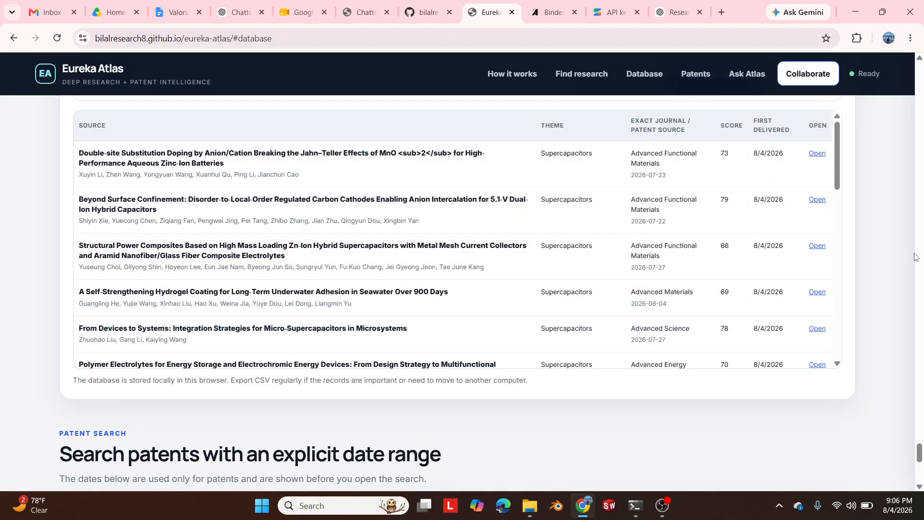
Examine the patent search options and the collaboration and support section at the page's end, and return to the page's beginning
{"action": "scroll", "coordinate": [871, 274], "scroll_direction": "down", "scroll_amount": 7}
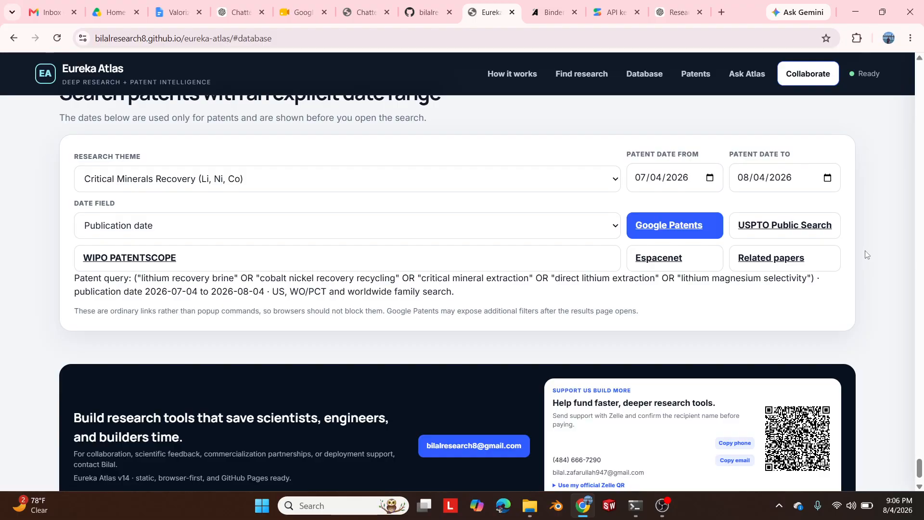
{"action": "scroll", "coordinate": [865, 250], "scroll_direction": "down", "scroll_amount": 1}
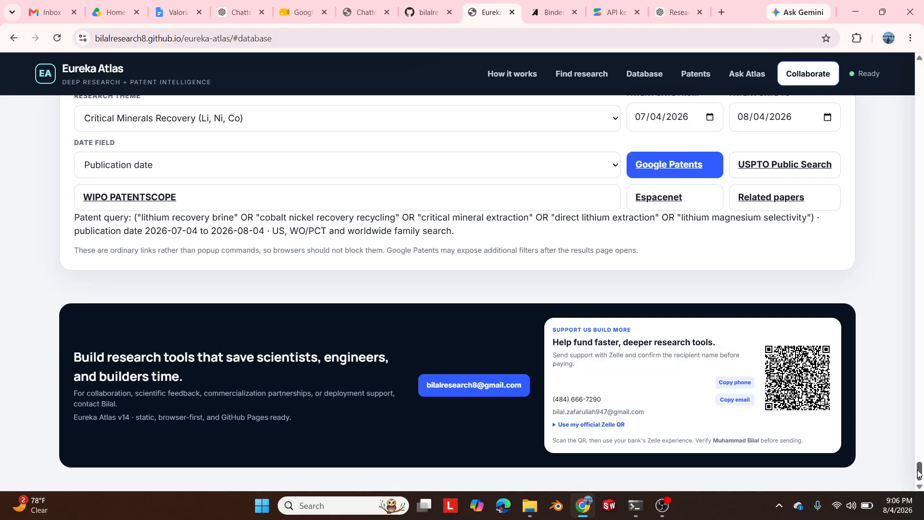
{"action": "left_click_drag", "start_coordinate": [918, 474], "coordinate": [919, 67]}
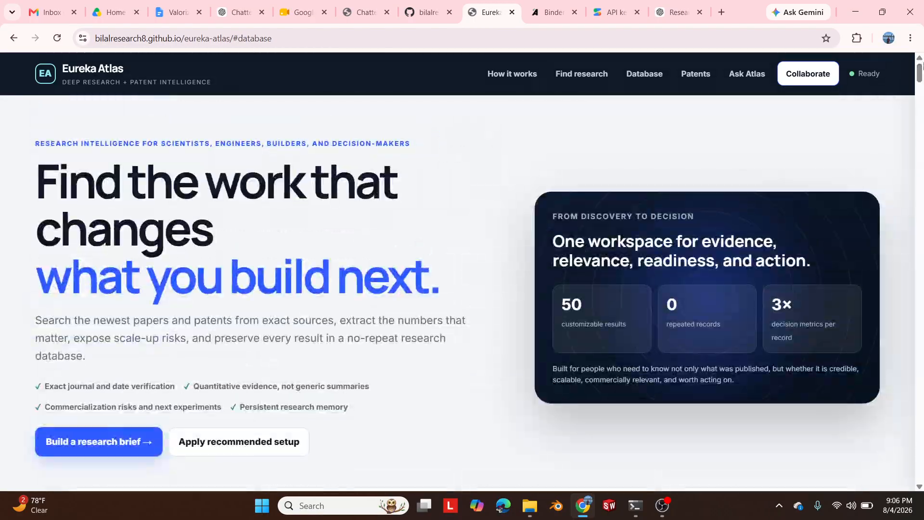
Open the site creator's personal research website in a new browser tab
{"action": "left_click", "coordinate": [726, 13]}
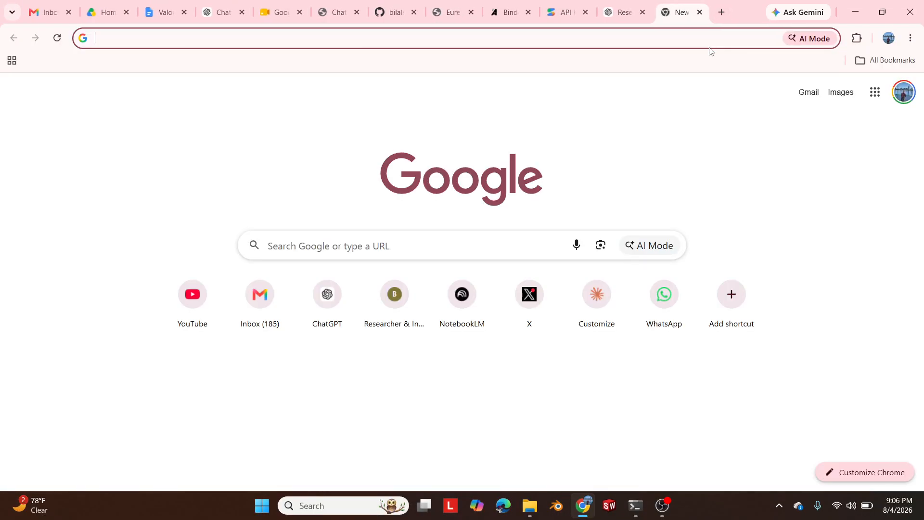
{"action": "type", "text": "bi"}
{"action": "left_click", "coordinate": [578, 61]}
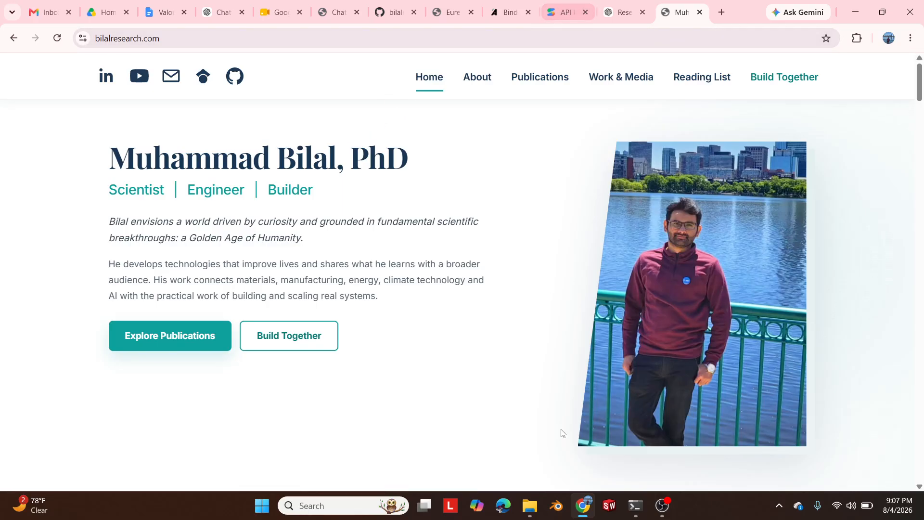
{"action": "left_click", "coordinate": [628, 506]}
{"action": "left_click", "coordinate": [583, 505]}
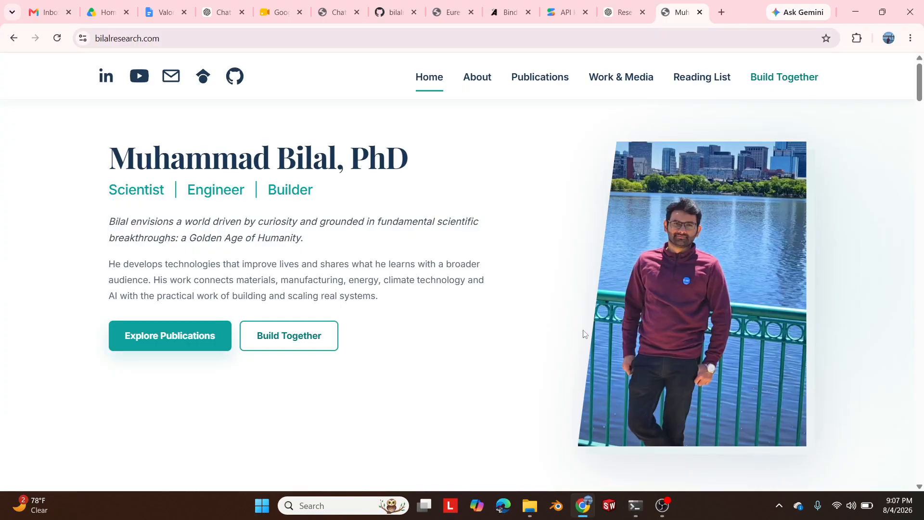